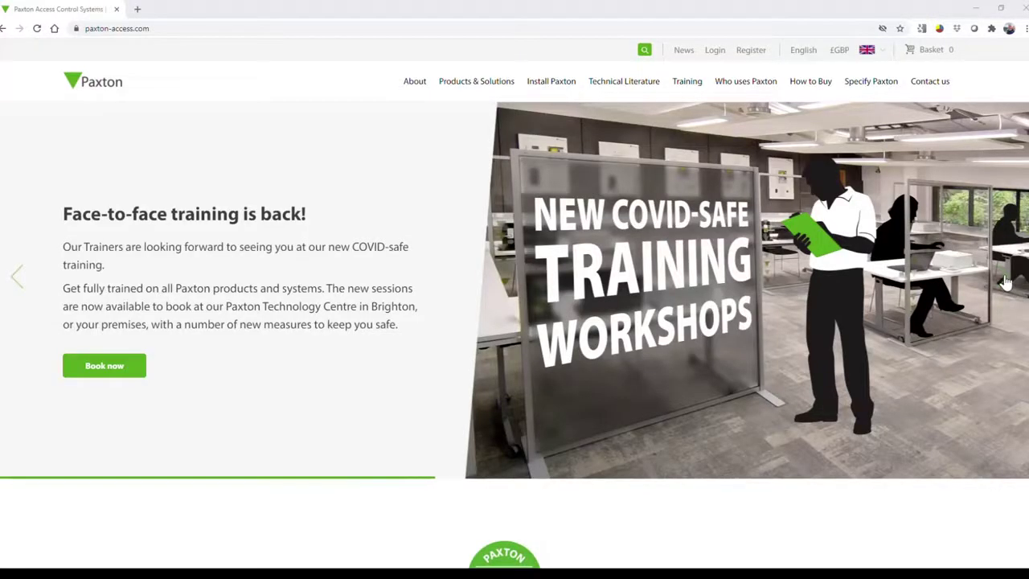
On the Paxton site, go to Integrations under Products & Solutions and select the Hikvision NVR Camera card.
left_click(1005, 279)
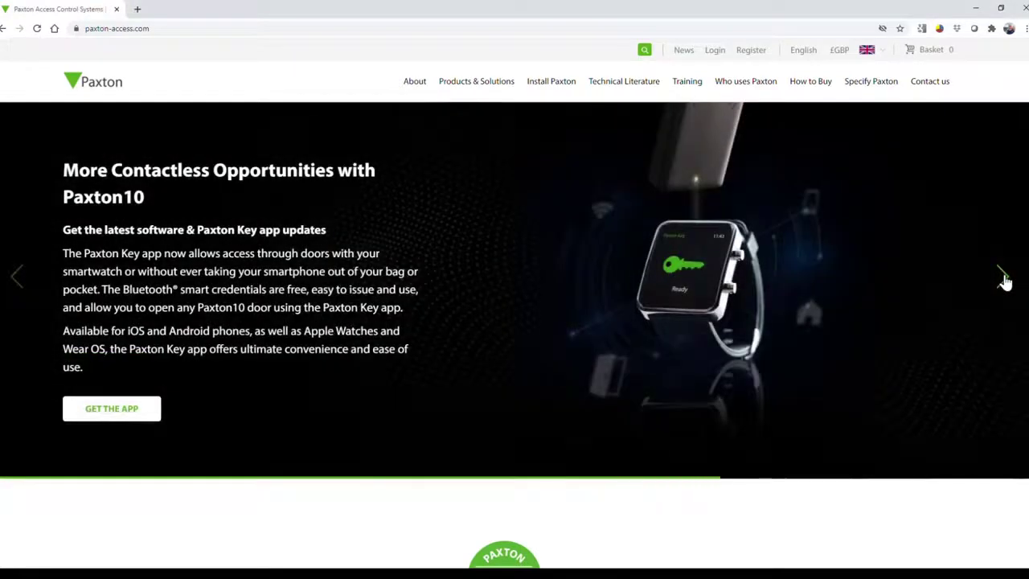
left_click(1004, 279)
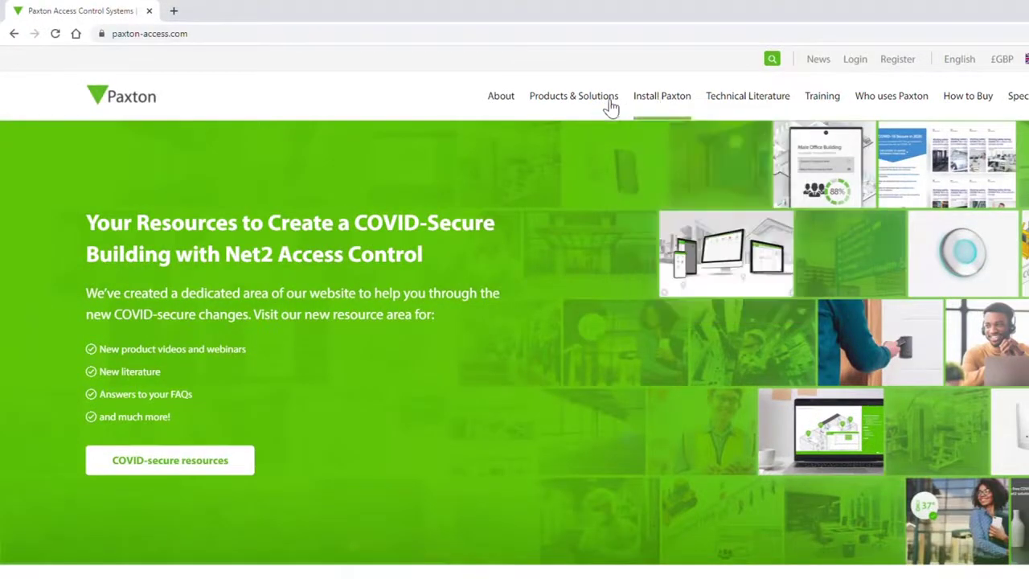
mouse_move(593, 103)
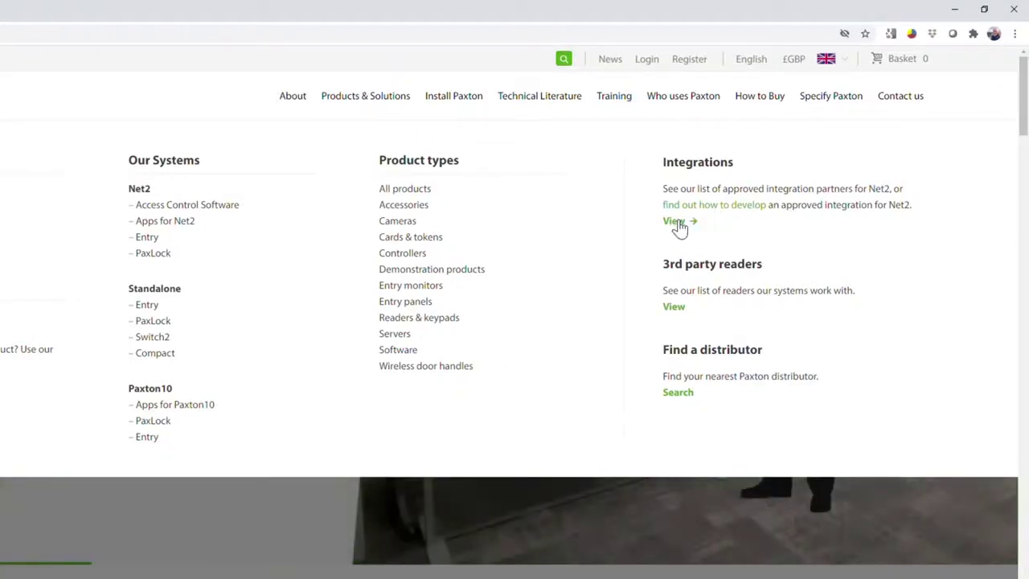
left_click(673, 222)
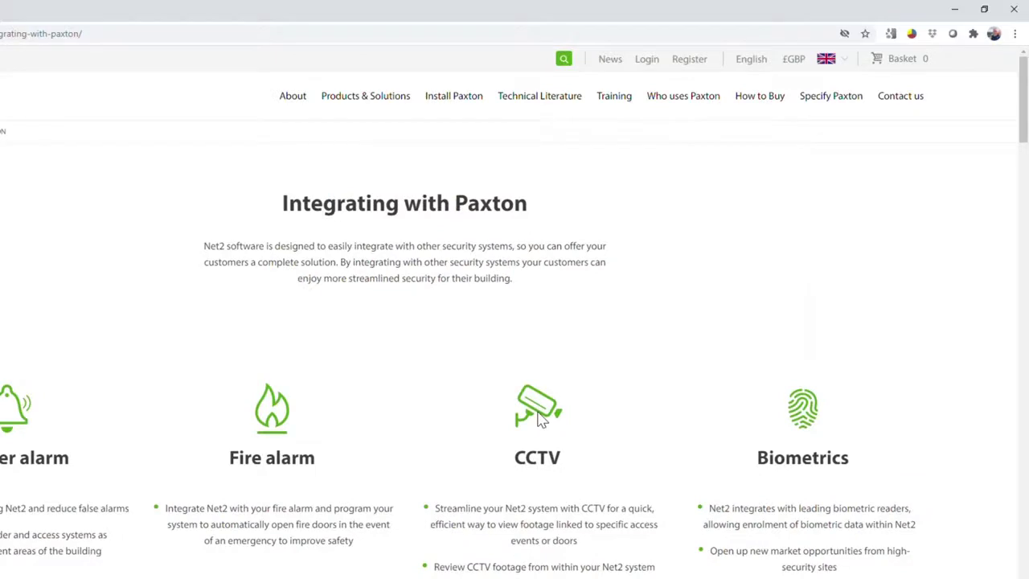
scroll(619, 478, "down", 2)
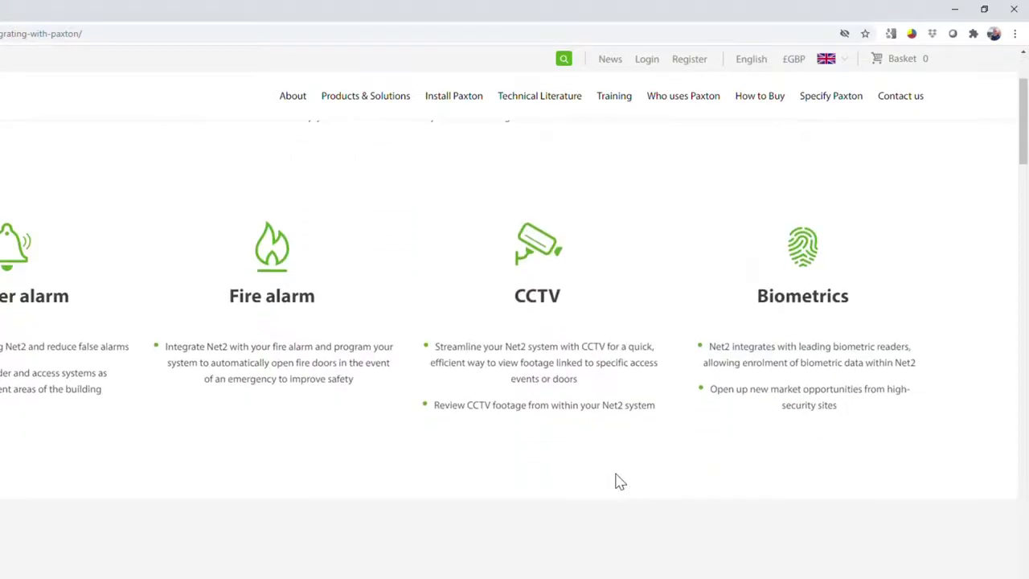
scroll(620, 479, "down", 15)
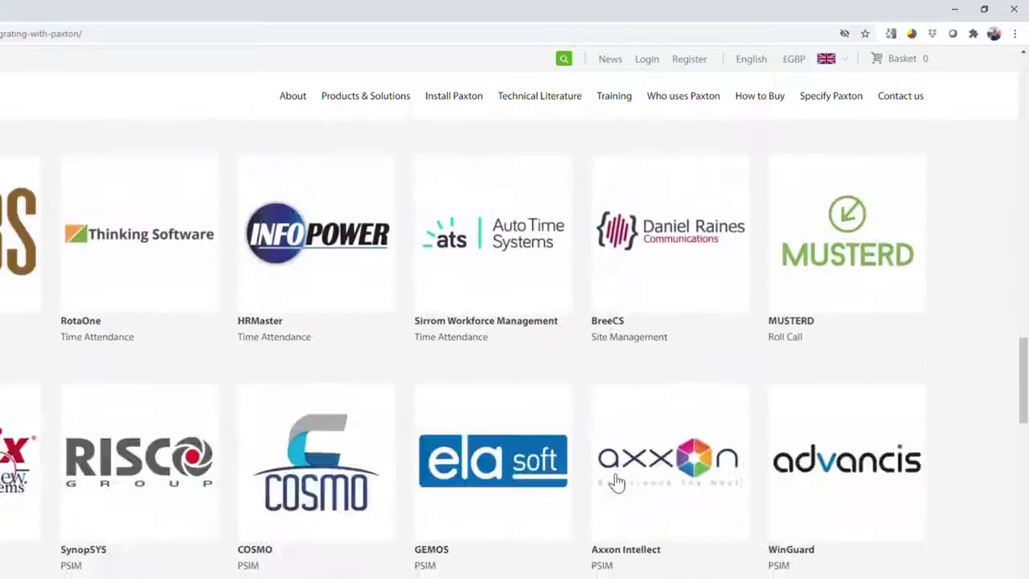
scroll(616, 480, "down", 8)
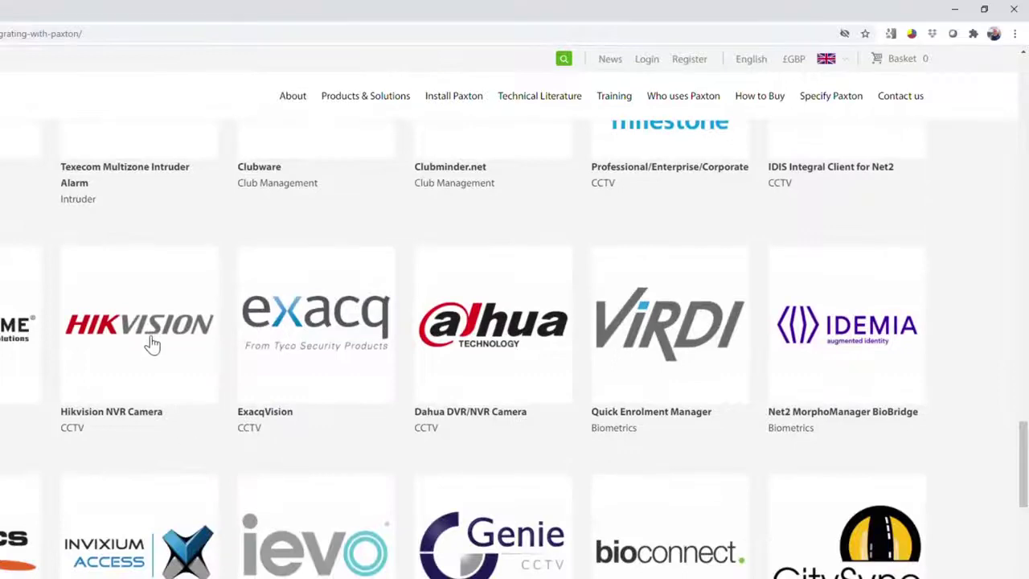
left_click(153, 344)
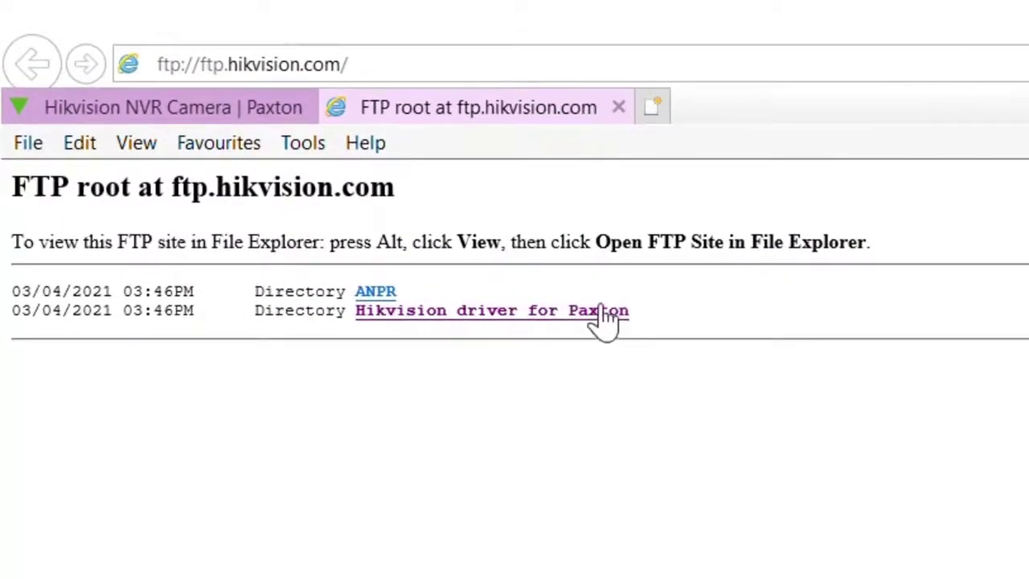
Save HikvisionMiniDriverSetup.zip from 'Hikvision driver for Paxton' > 'Plugin for v6.00' and open it.
left_click(603, 313)
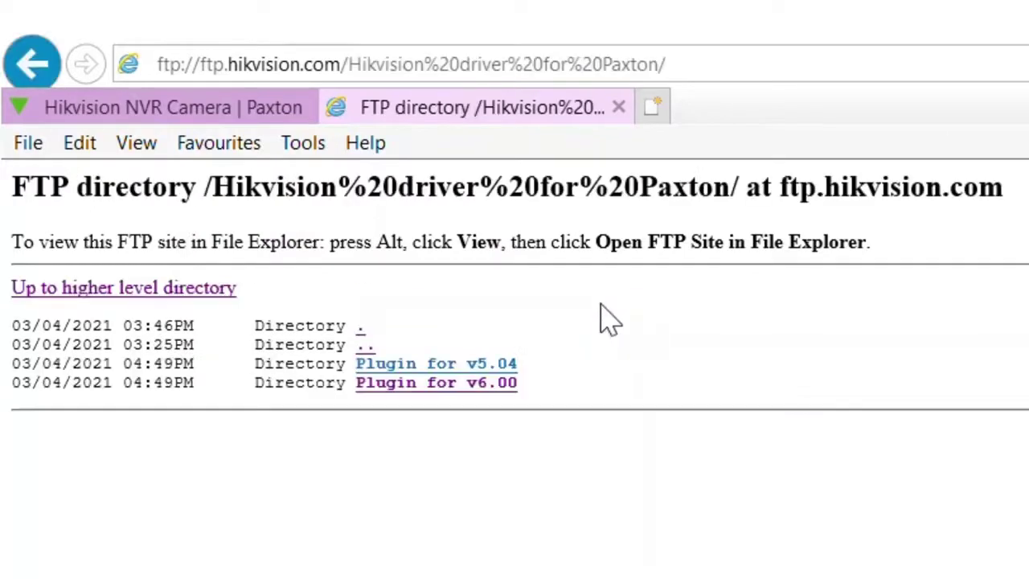
left_click(504, 386)
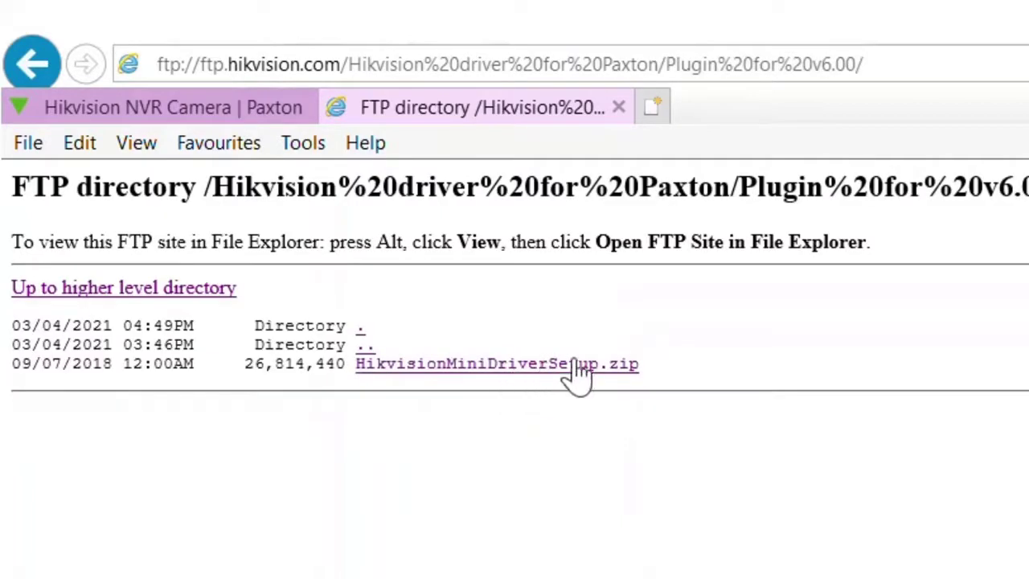
left_click(577, 378)
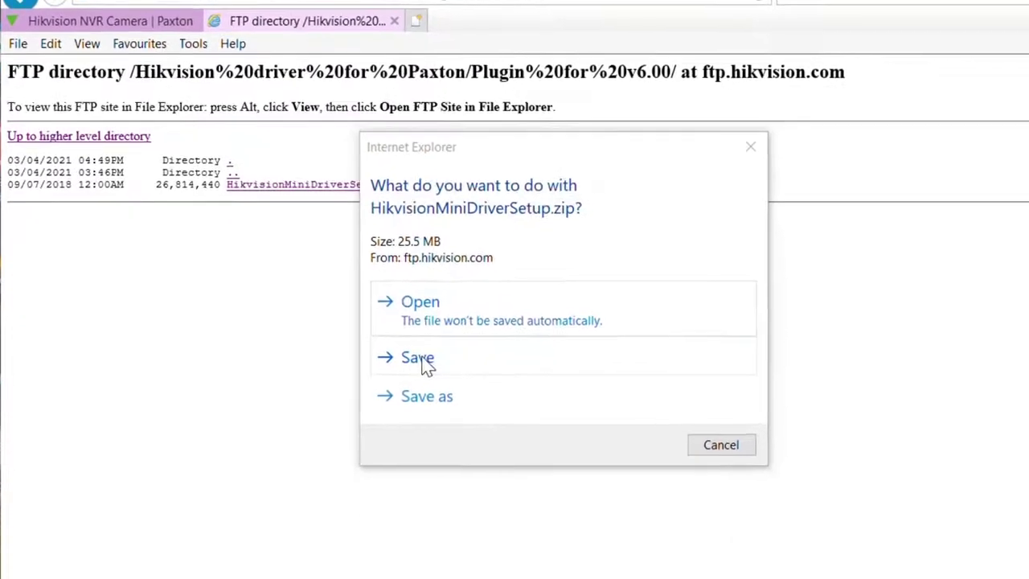
left_click(399, 238)
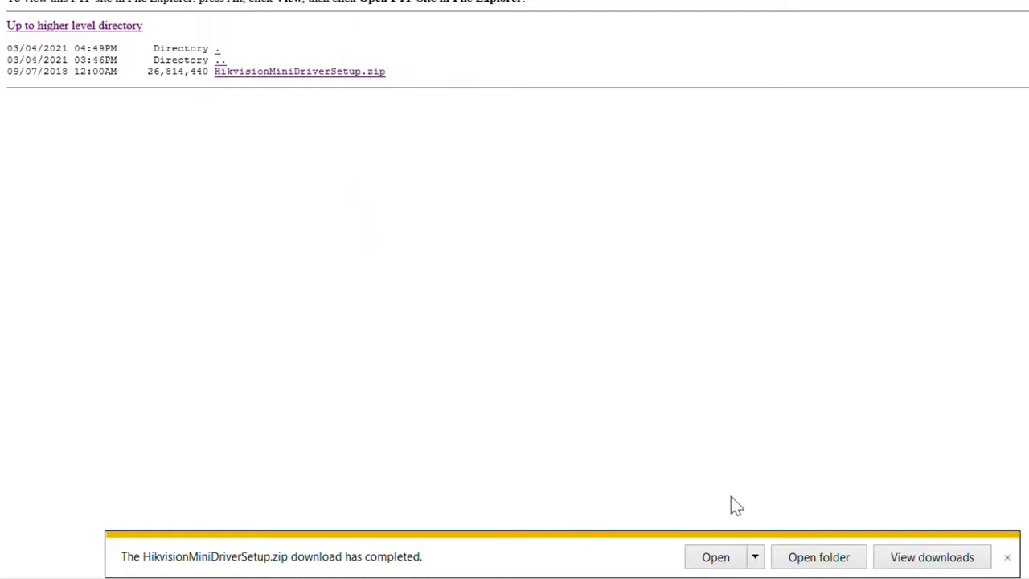
left_click(730, 560)
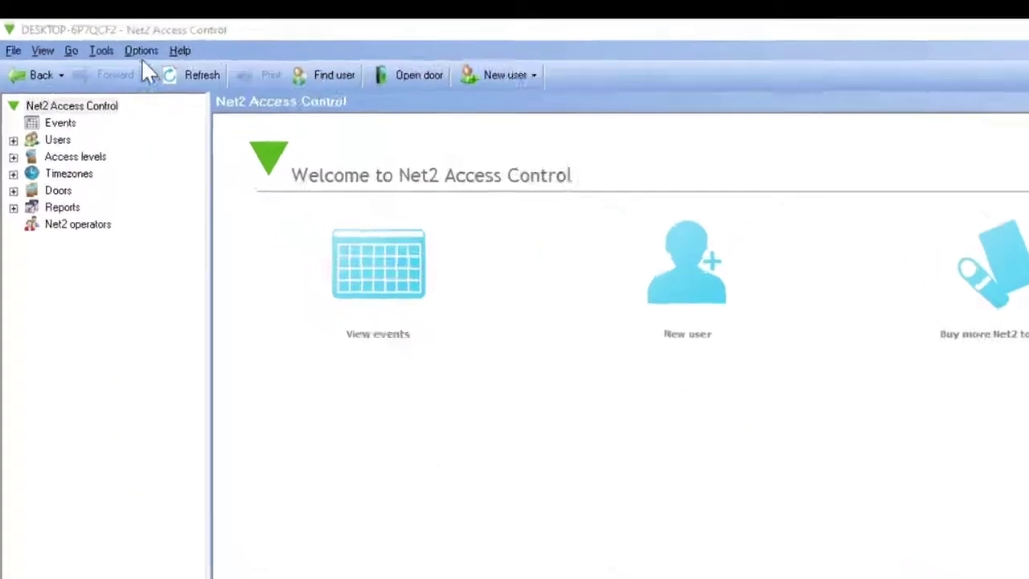
Add a Hikvision DVR System camera server under Options > Camera integration.
left_click(142, 51)
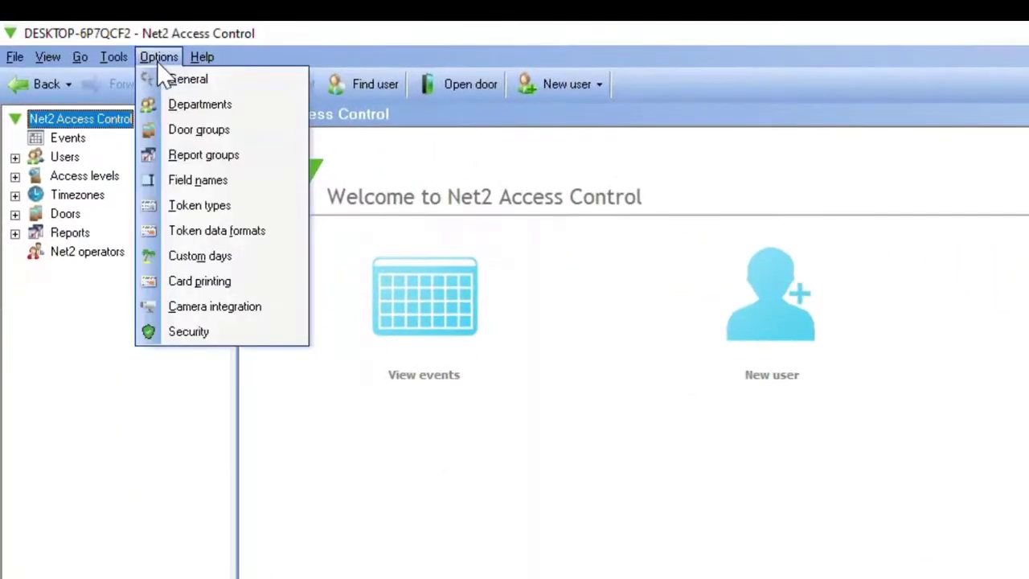
left_click(250, 309)
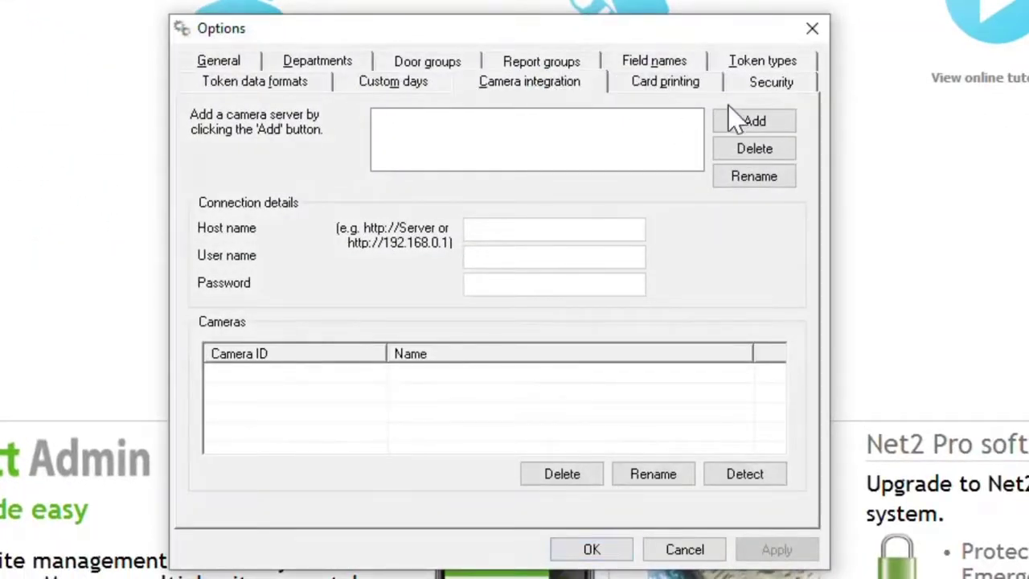
left_click(745, 126)
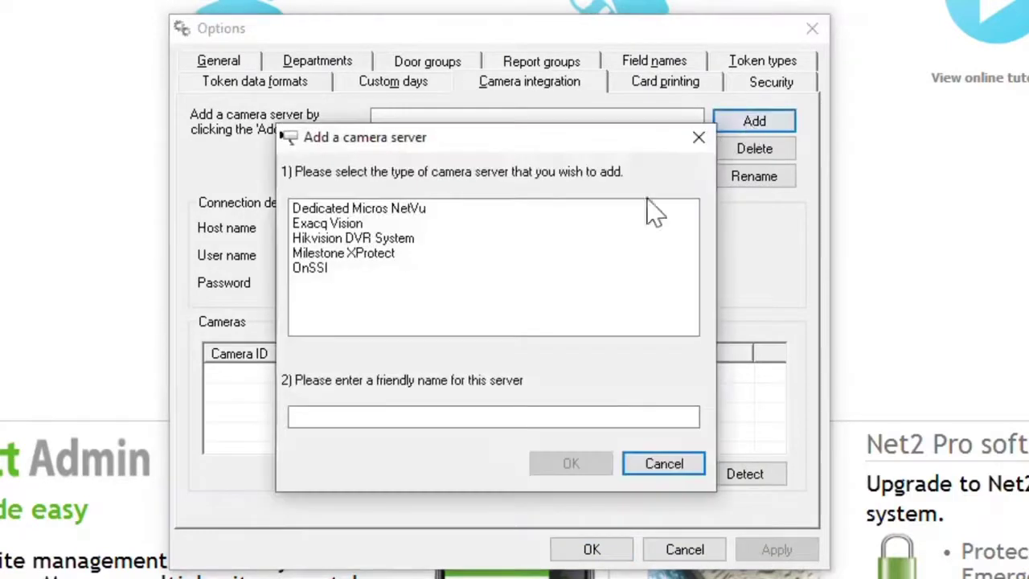
left_click(408, 241)
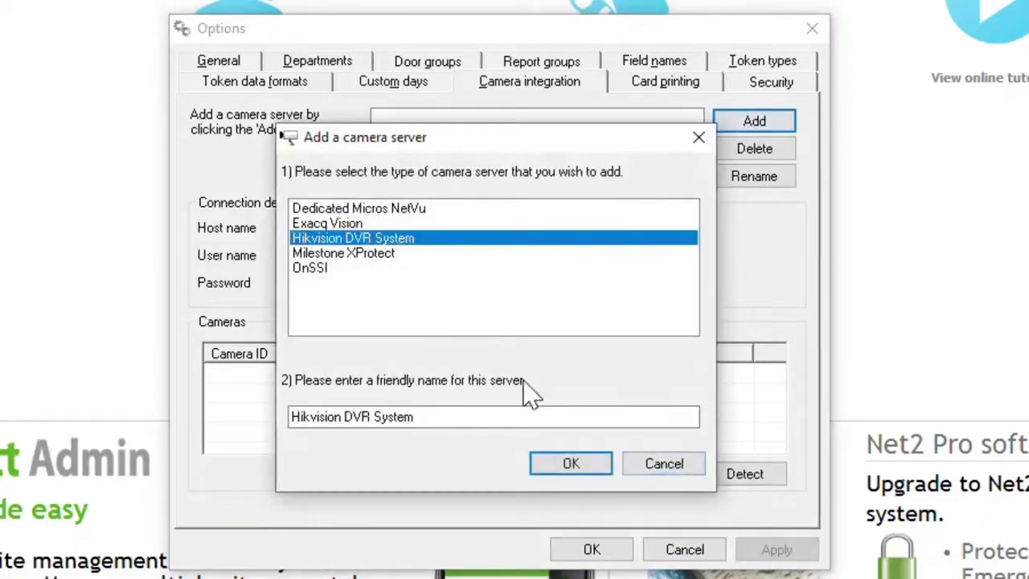
left_click(568, 466)
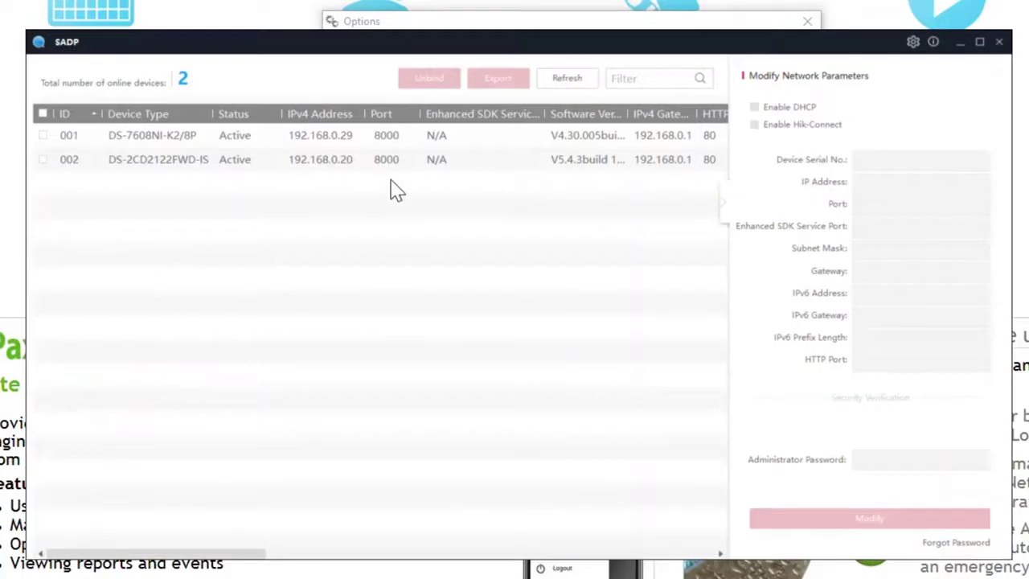
Compare the IPv4 addresses of the SADP devices and select the recorder at 192.168.0.29.
left_click(336, 138)
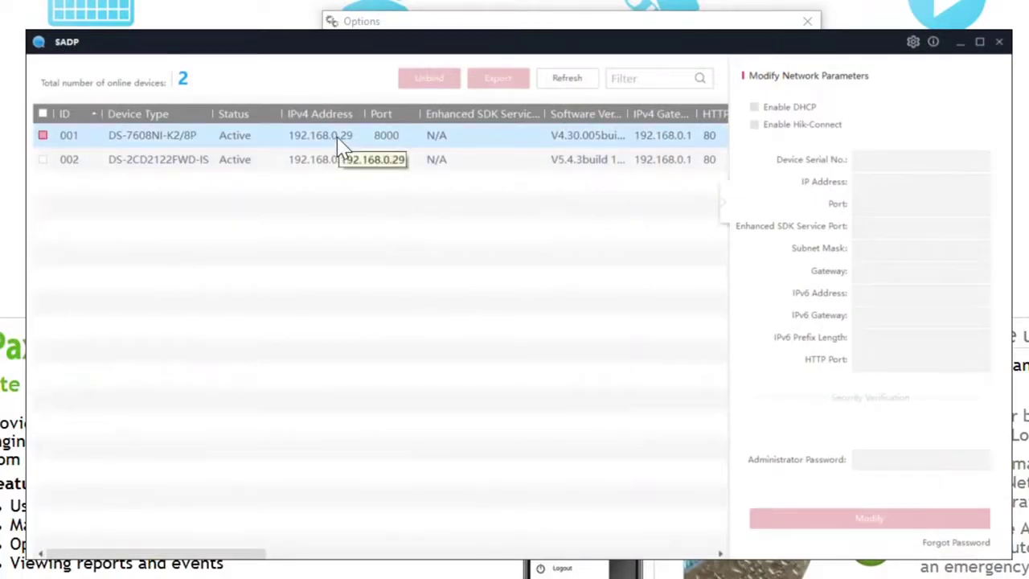
left_click(341, 159)
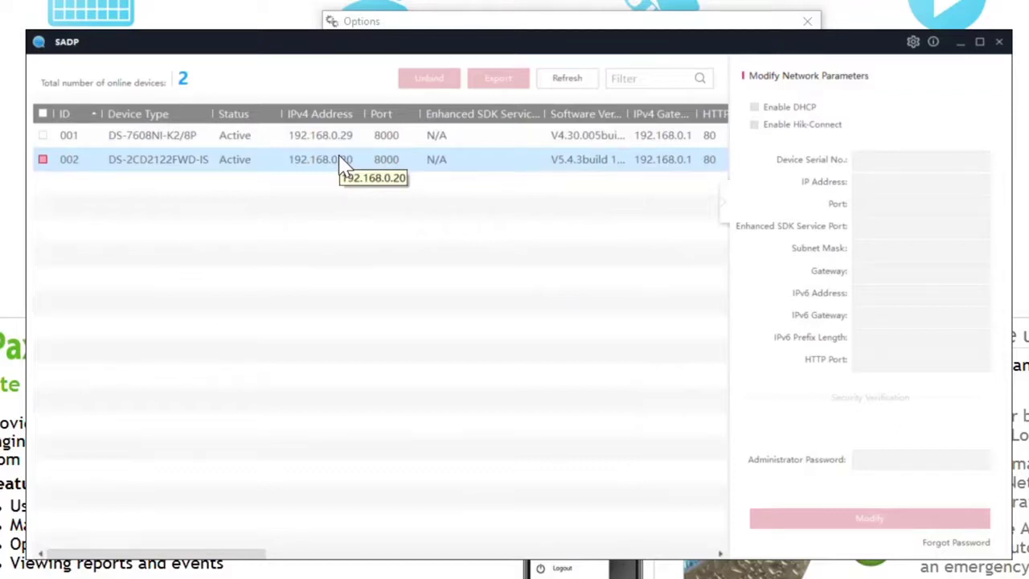
left_click(341, 145)
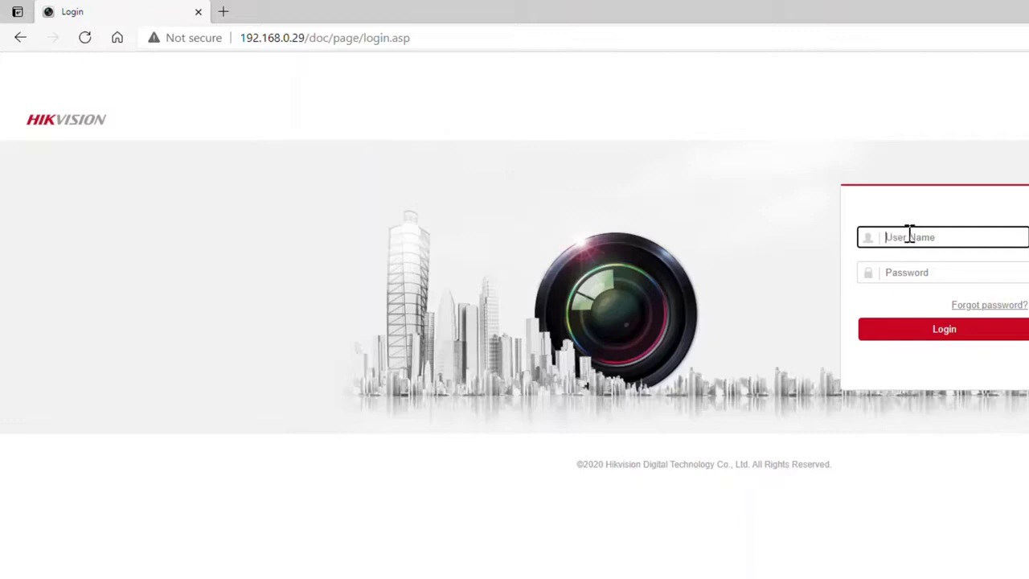
type("admin")
key("Tab")
type("a")
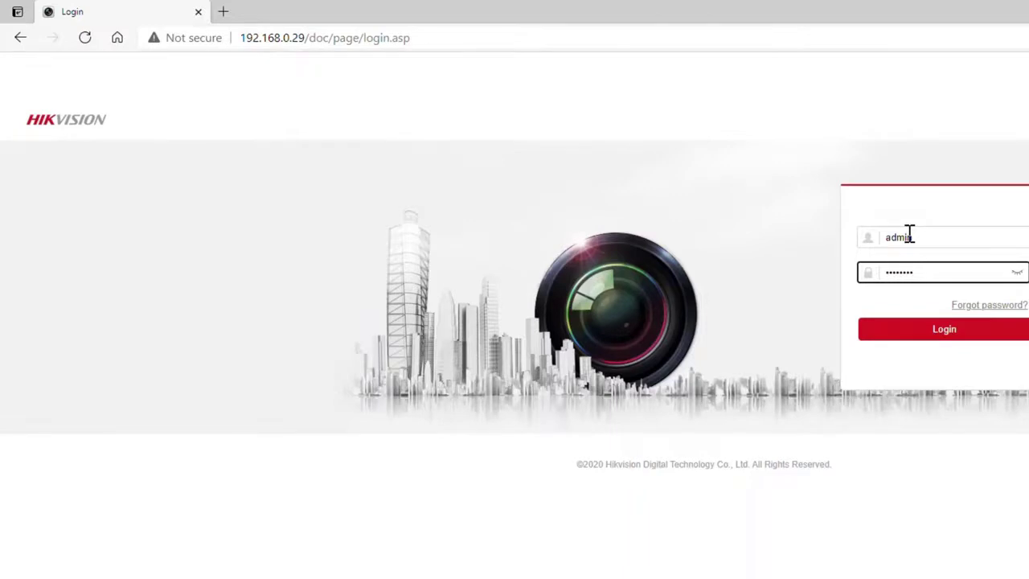
key("Return")
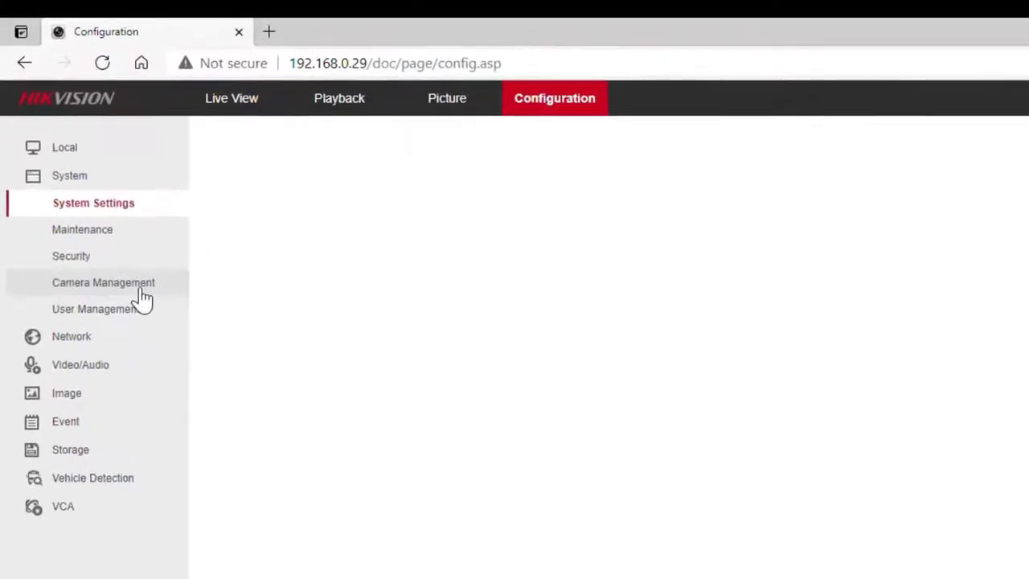
left_click(138, 269)
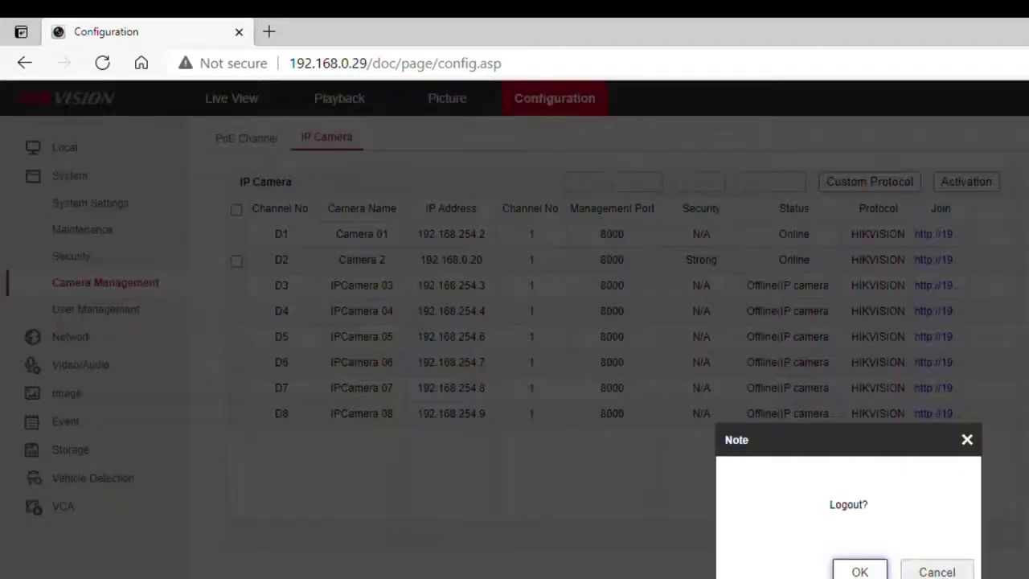
left_click(859, 571)
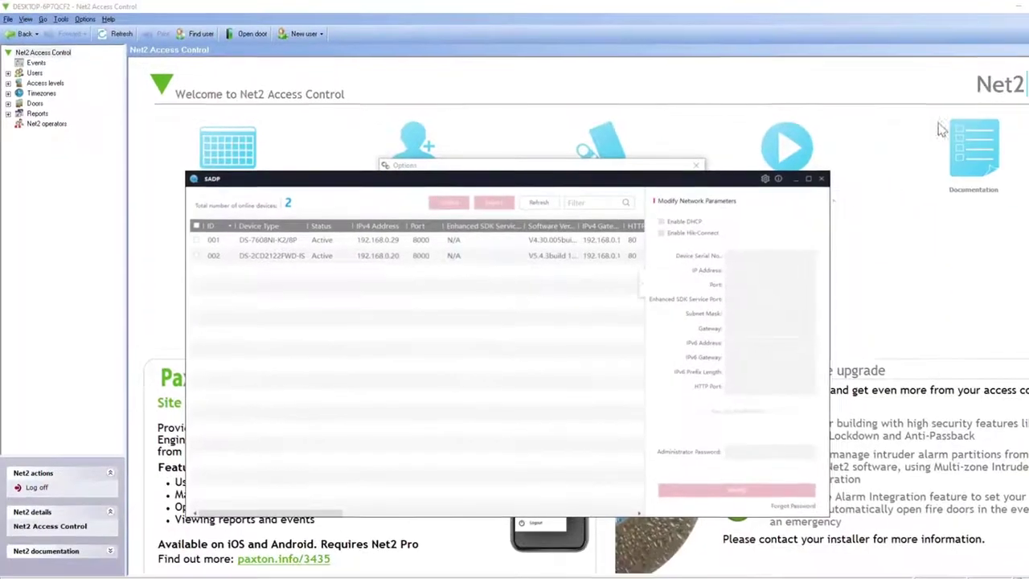
Exit SADP and give the Hikvision server host 192.168.0.29 and port 8000.
left_click(820, 178)
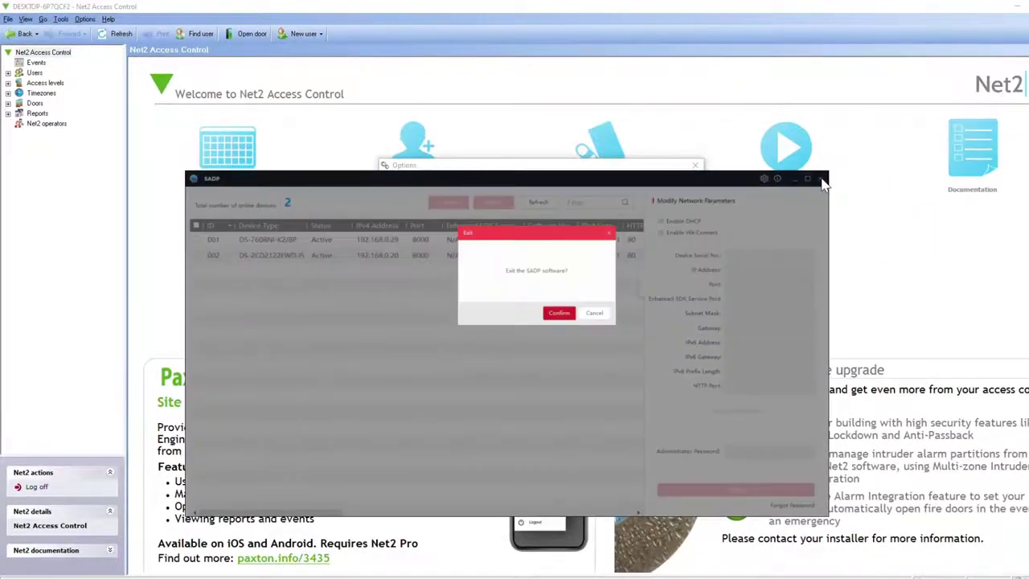
left_click(561, 315)
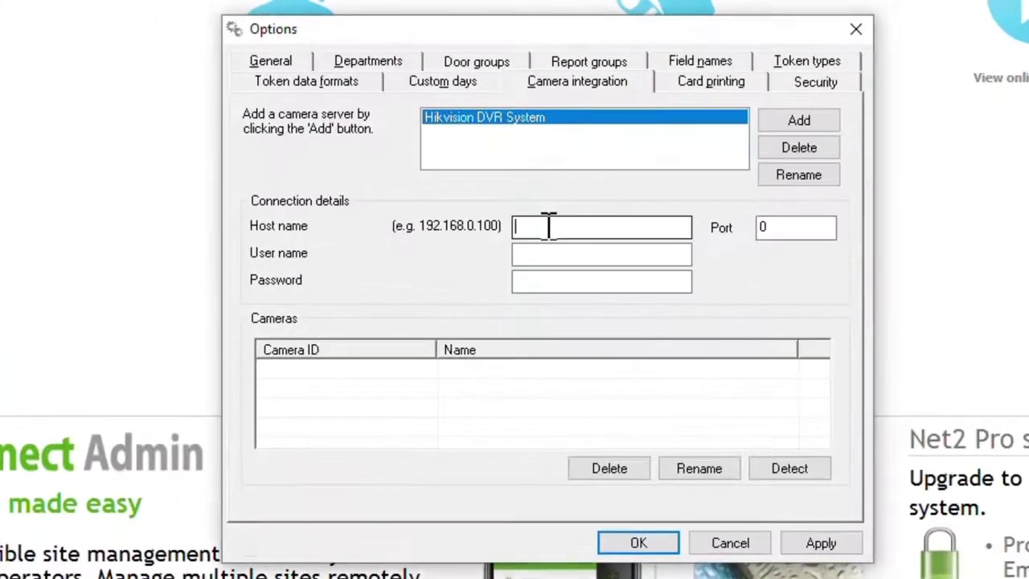
left_click(547, 225)
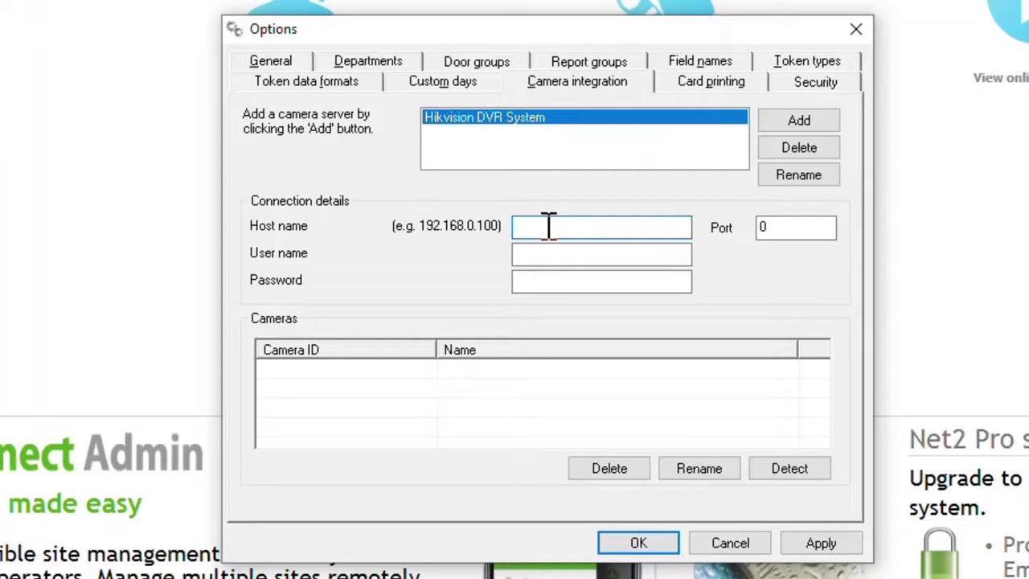
type("192.168.0.29")
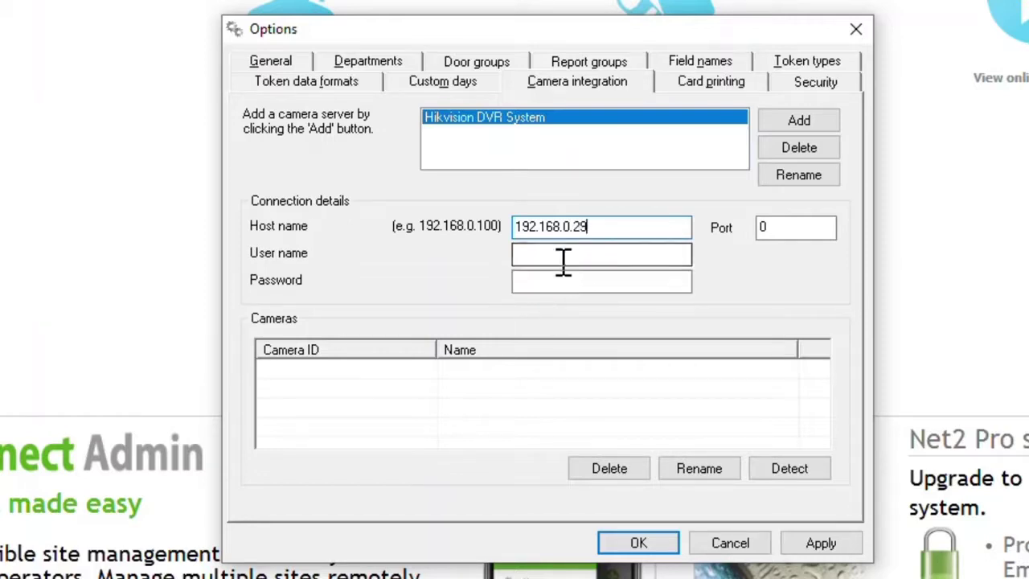
double_click(806, 229)
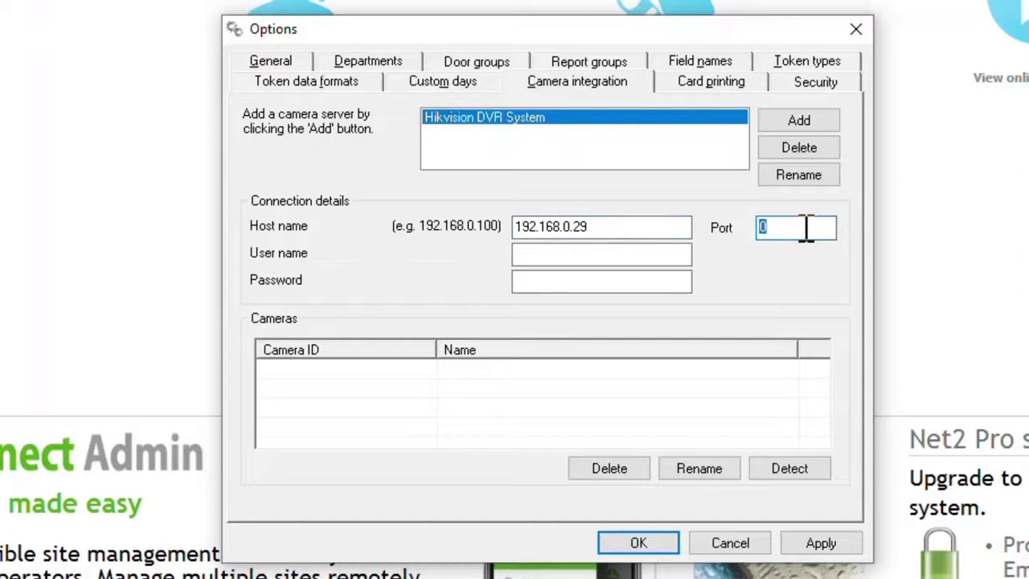
type("8000")
Enter the server's user name and password, detect Camera 01 and Camera 2, and save the options.
left_click(648, 252)
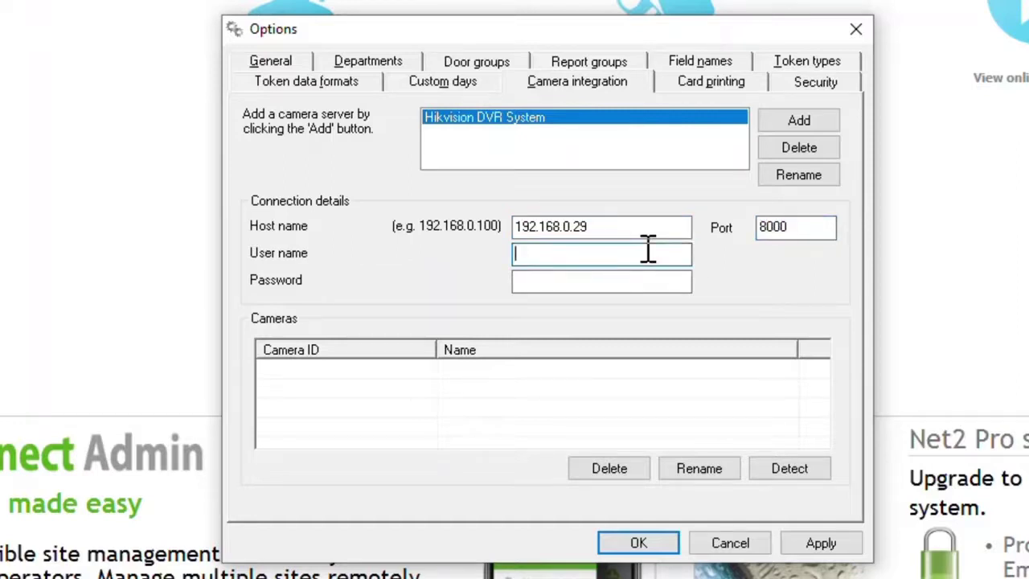
type("admin")
key("Tab")
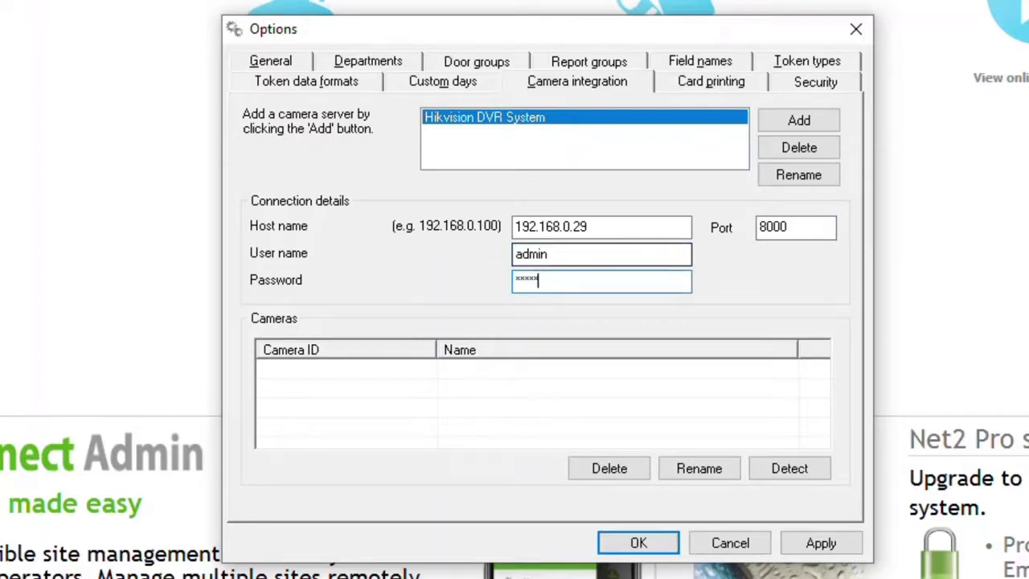
type("*")
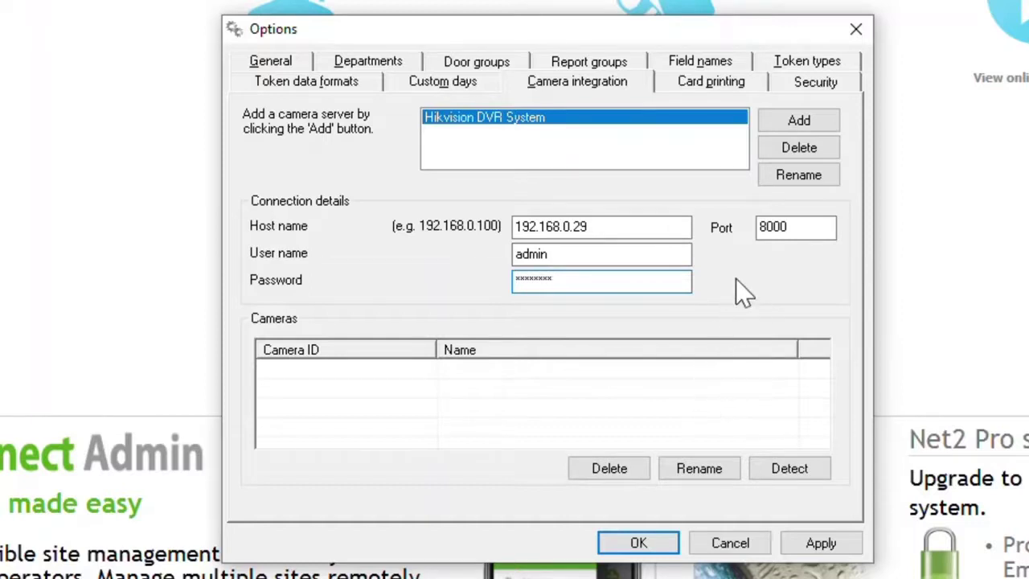
left_click(770, 466)
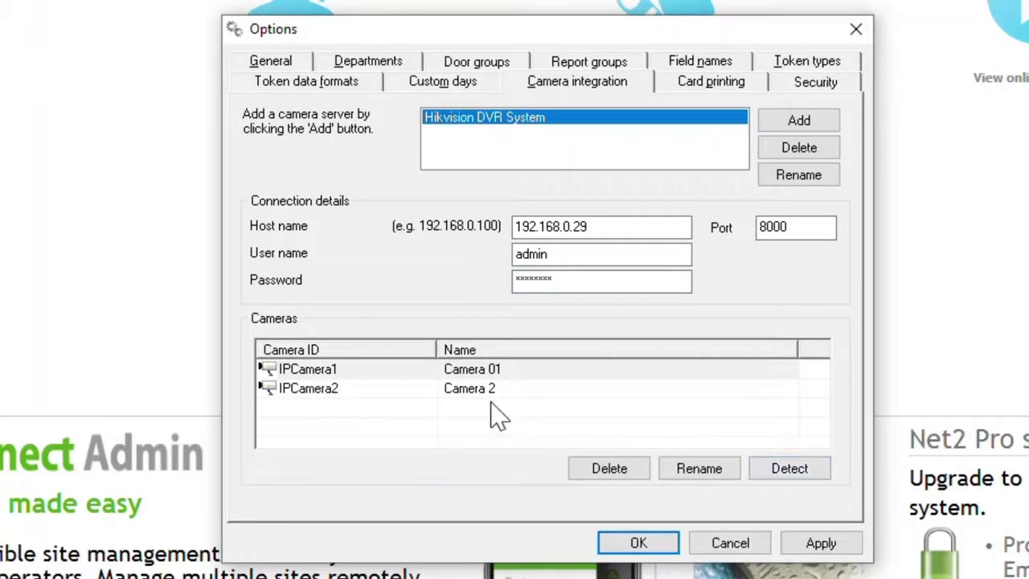
left_click(815, 548)
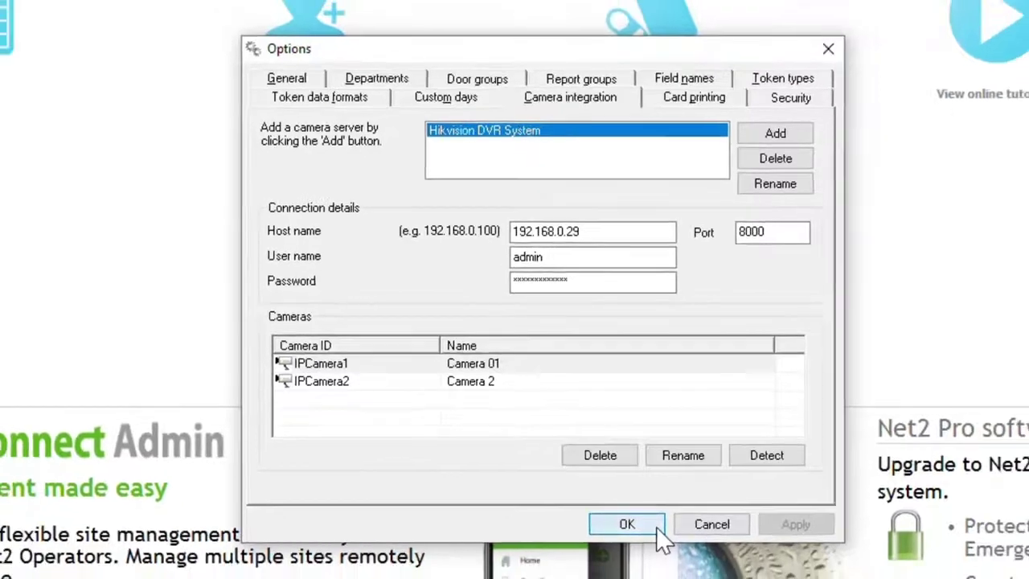
left_click(638, 542)
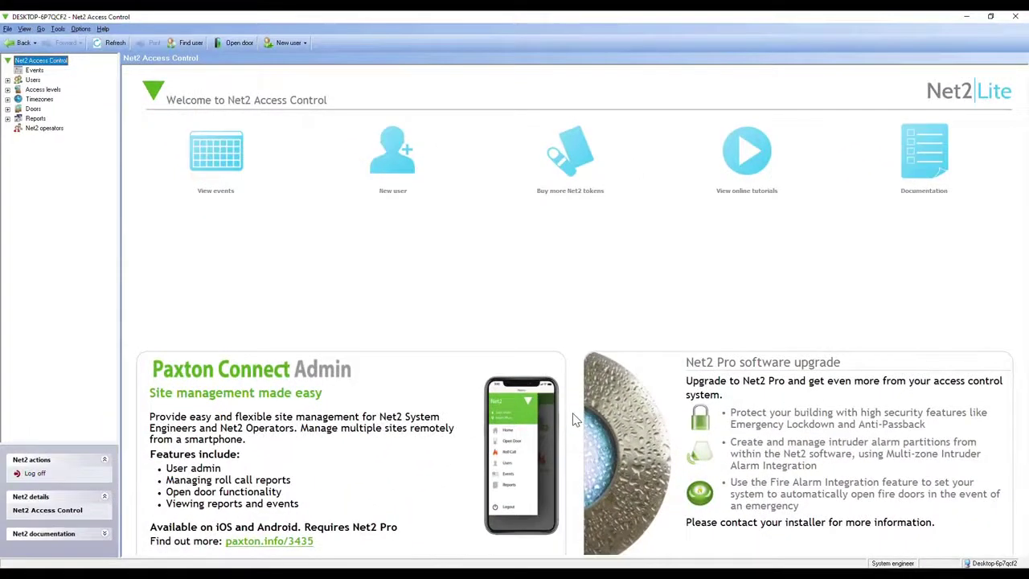
left_click(33, 71)
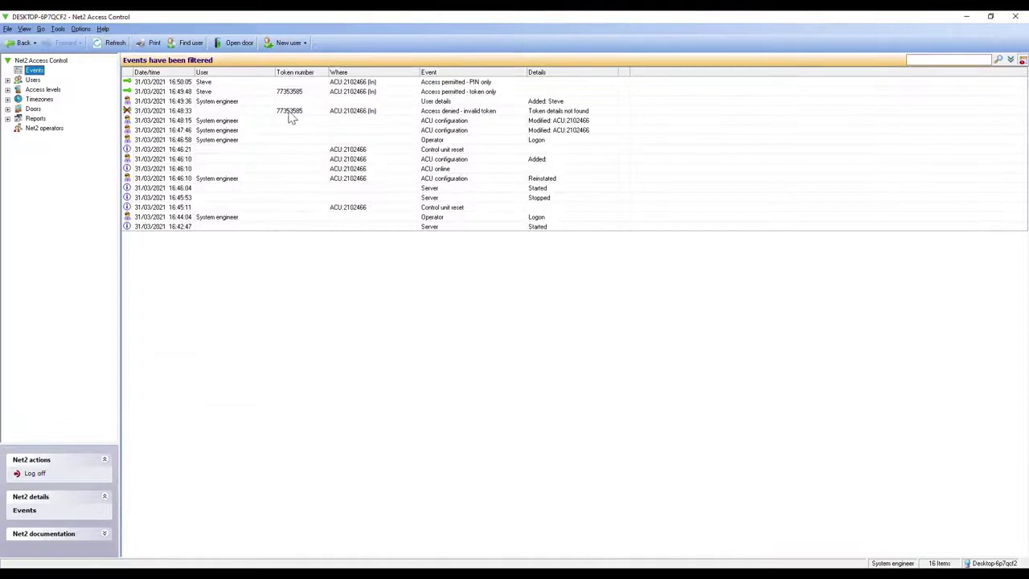
left_click(40, 60)
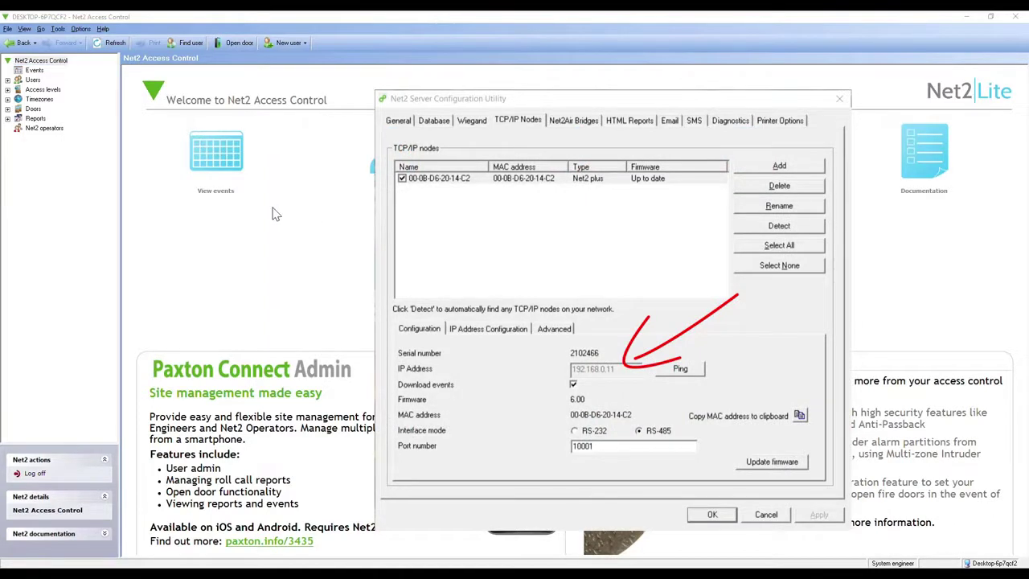
key("Escape")
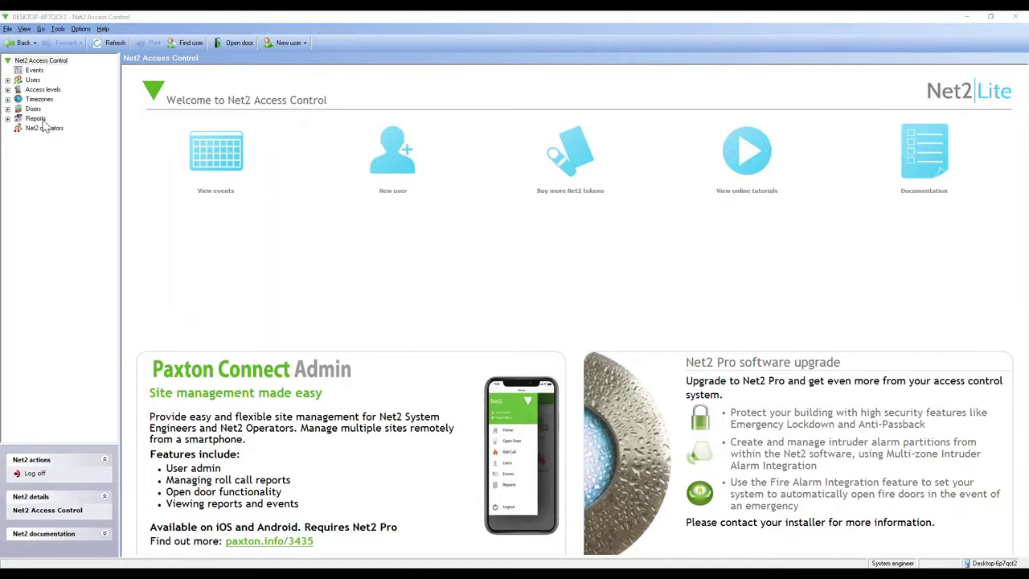
Tick Camera 2 on the Camera integration tab of door ACU:2102466.
left_click(8, 108)
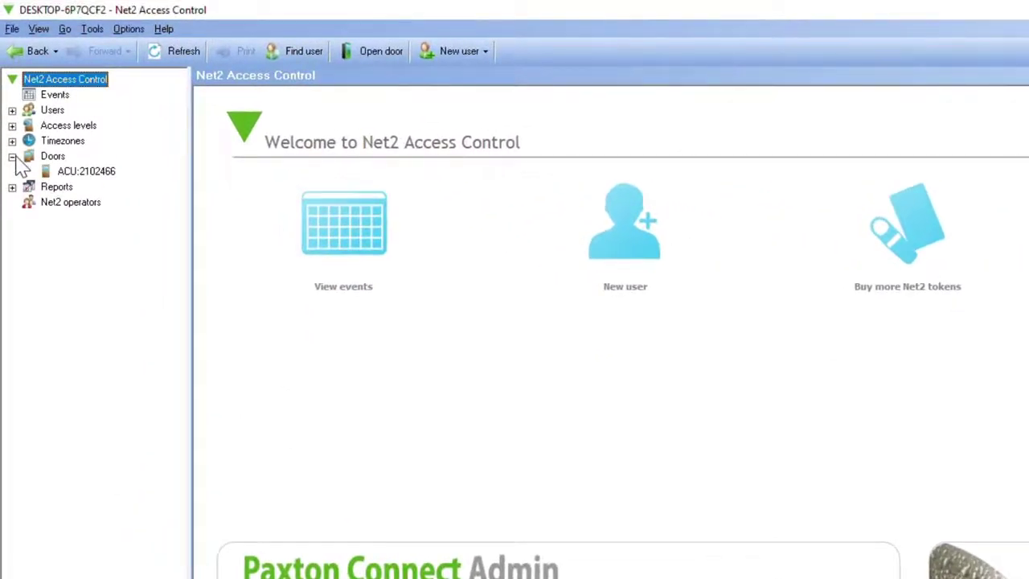
left_click(88, 171)
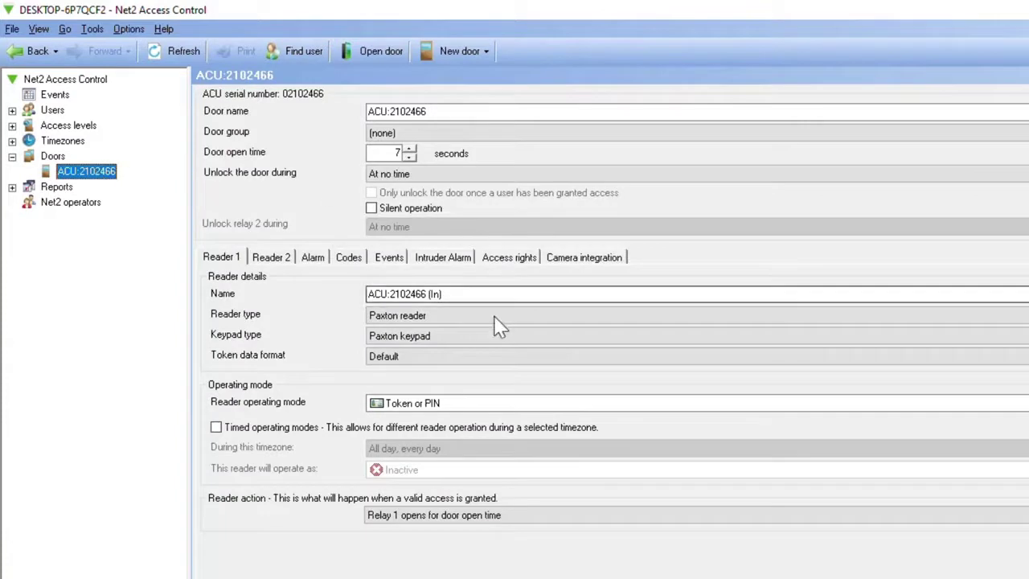
left_click(287, 263)
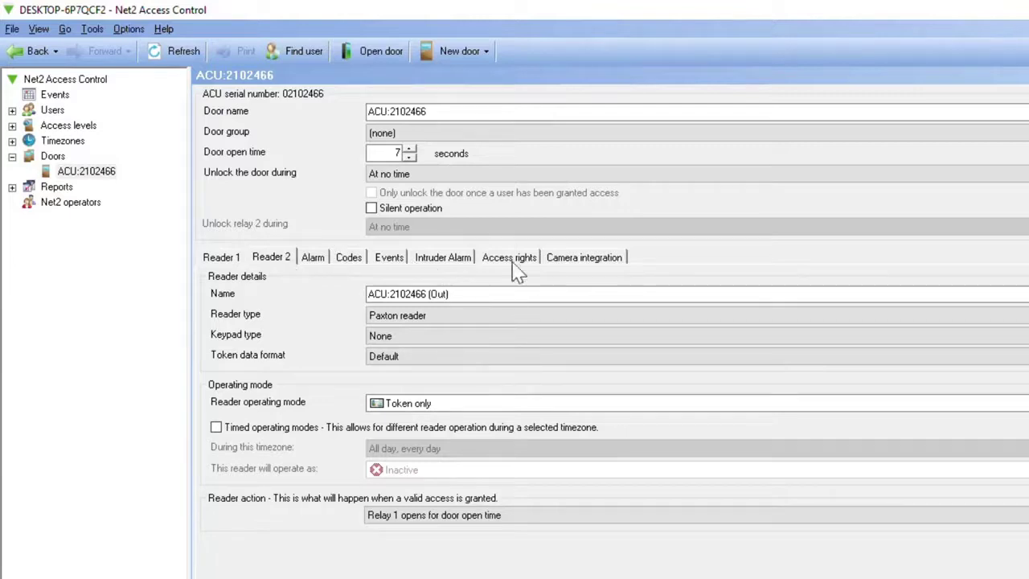
left_click(580, 259)
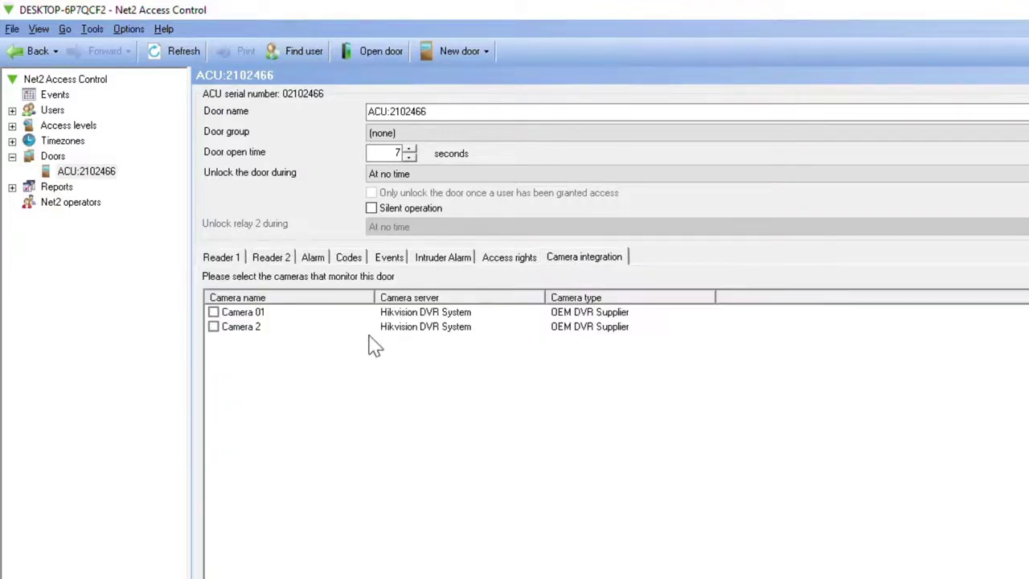
left_click(214, 333)
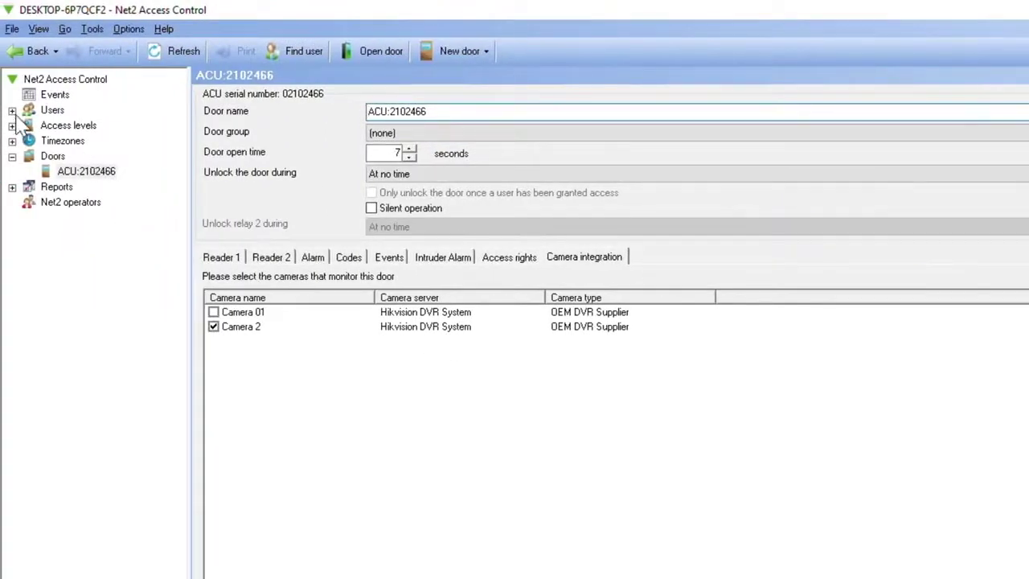
Keep the user's 'All hours, all doors' access level, then show the Events log.
left_click(12, 110)
left_click(67, 126)
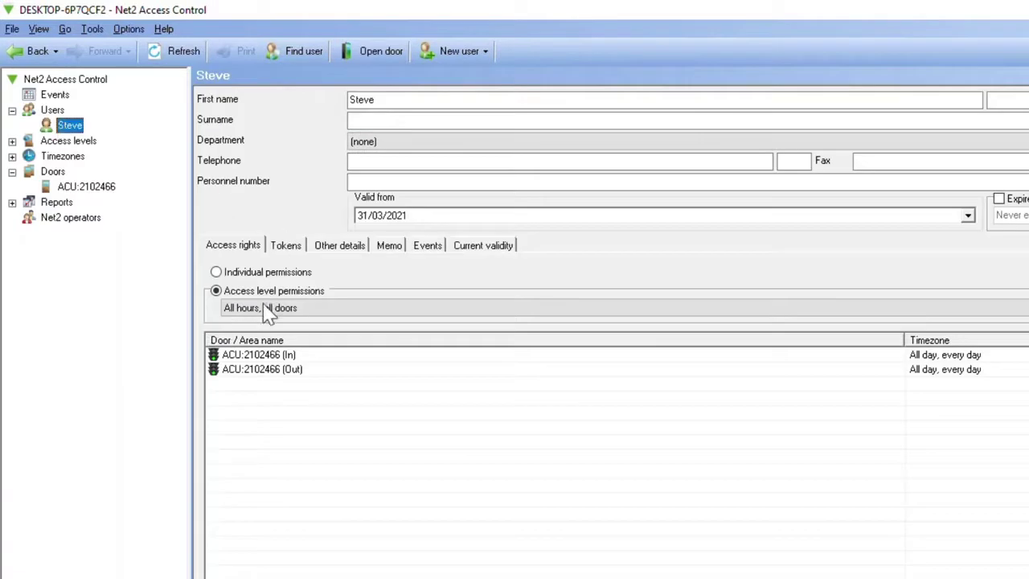
left_click(309, 315)
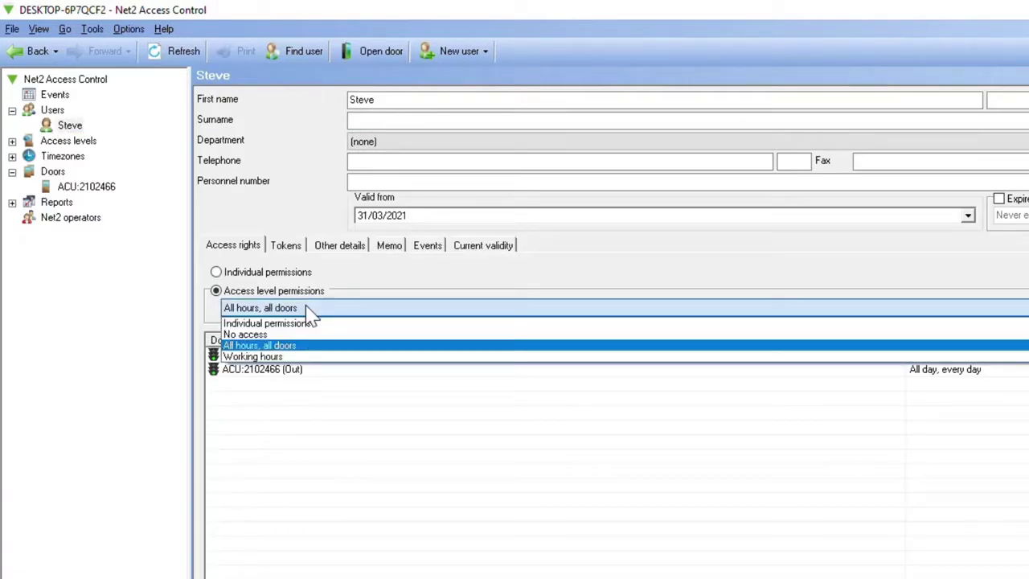
left_click(310, 315)
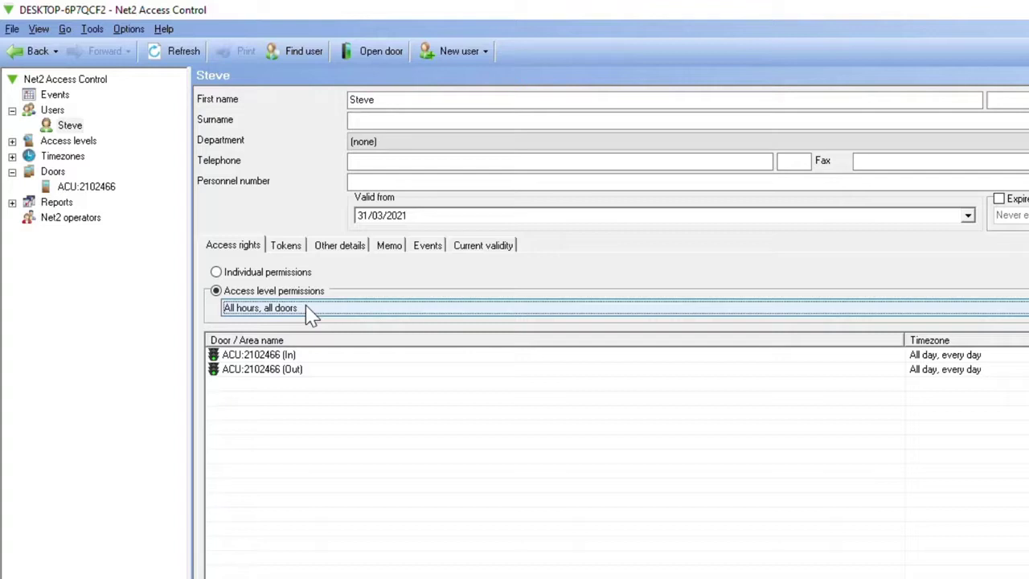
left_click(58, 95)
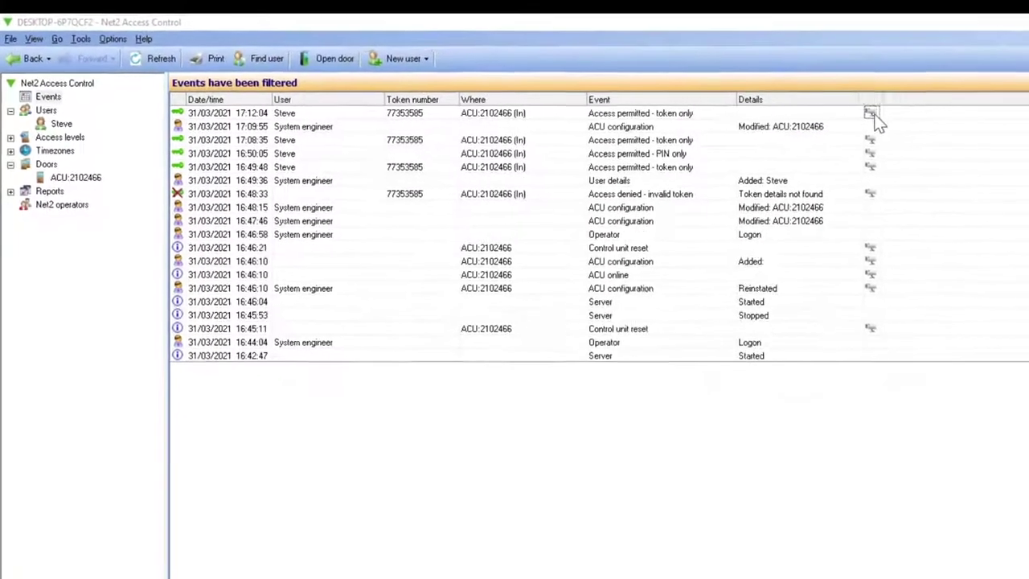
Play the Camera 2 footage for the 17:12:04 access event, pause it, and close the player.
left_click(860, 113)
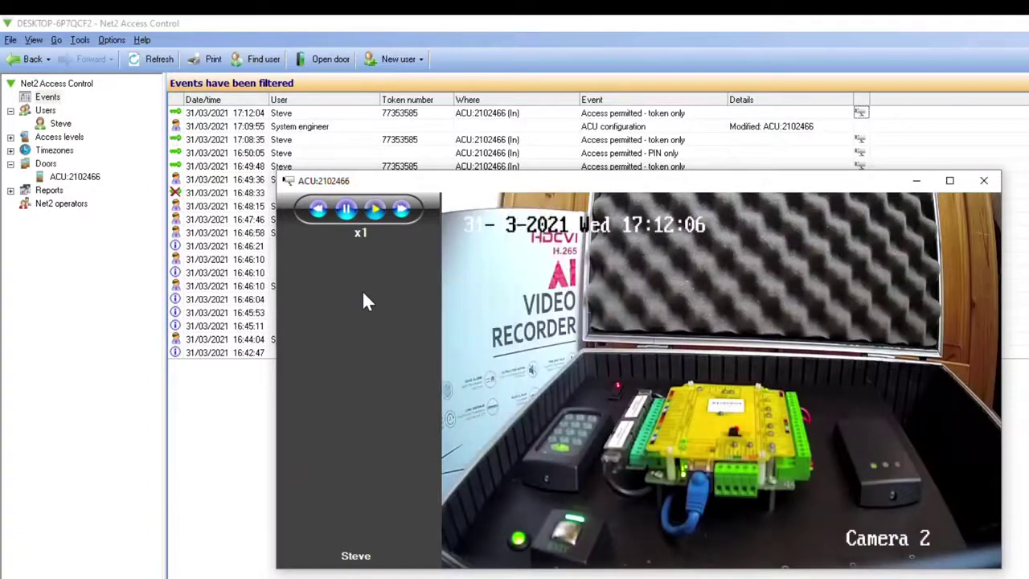
left_click(352, 212)
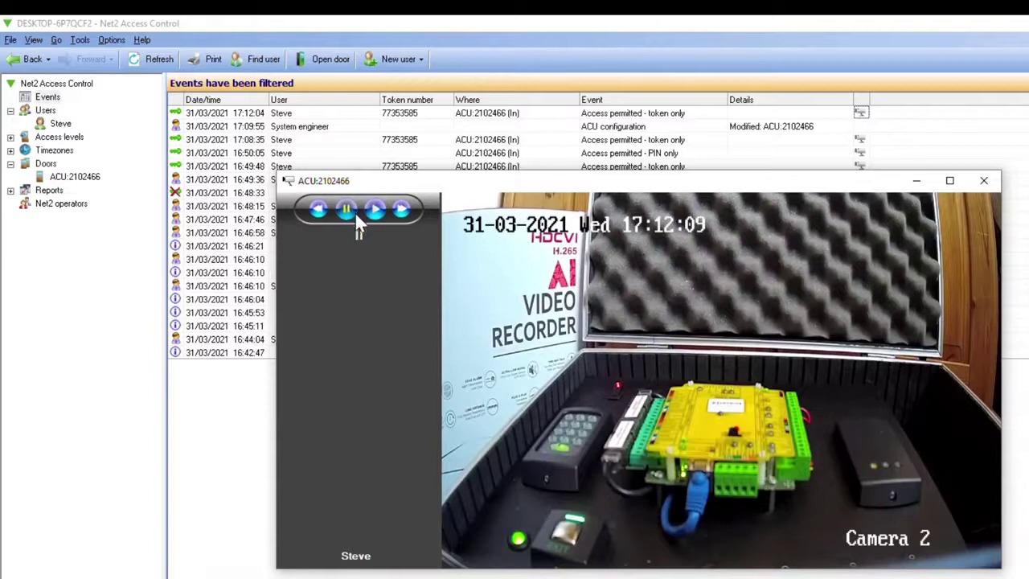
left_click(982, 180)
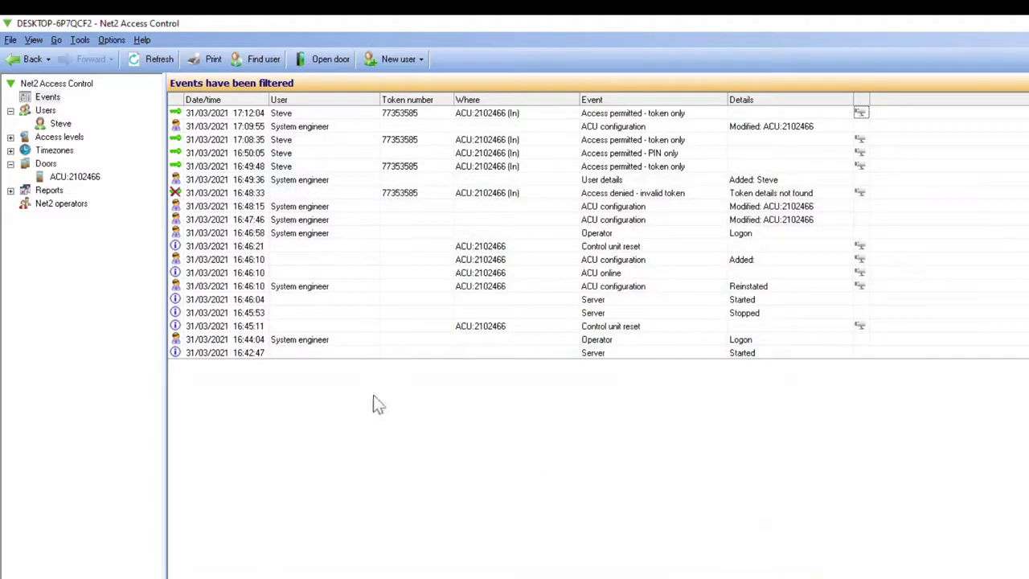
Tick Camera 01 for door ACU:2102466 too, save, and return to the Events log.
left_click(61, 177)
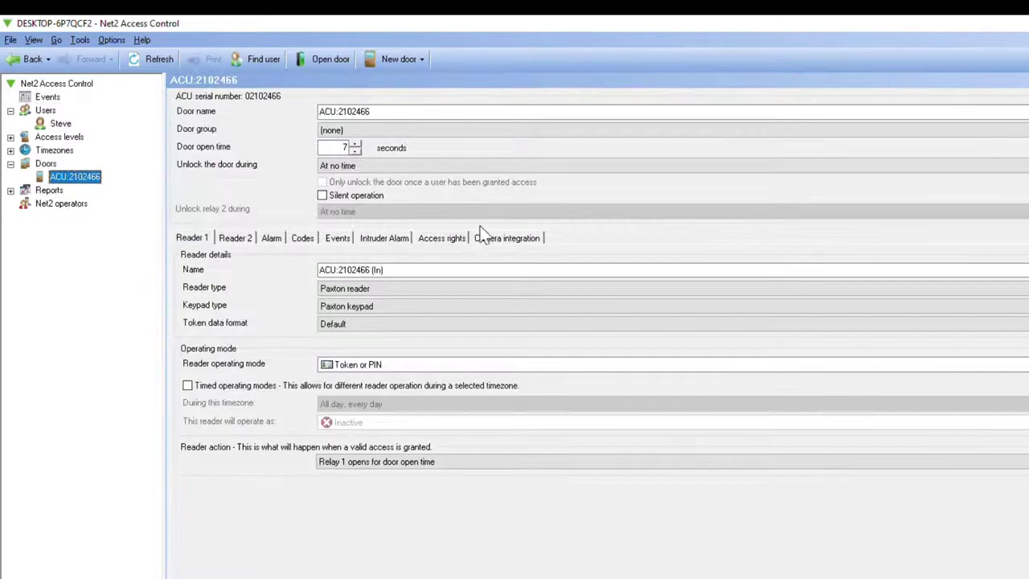
left_click(491, 238)
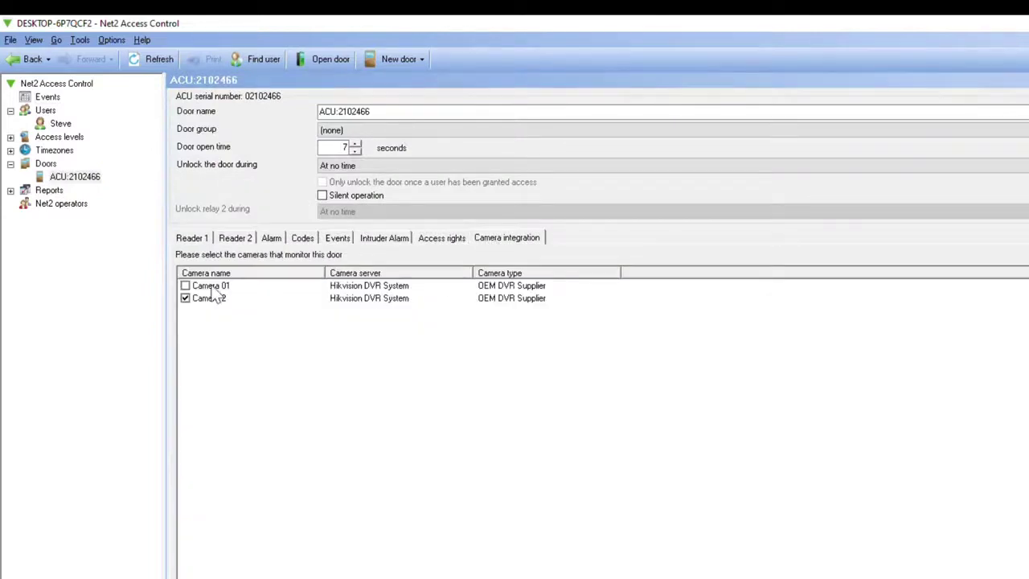
left_click(186, 285)
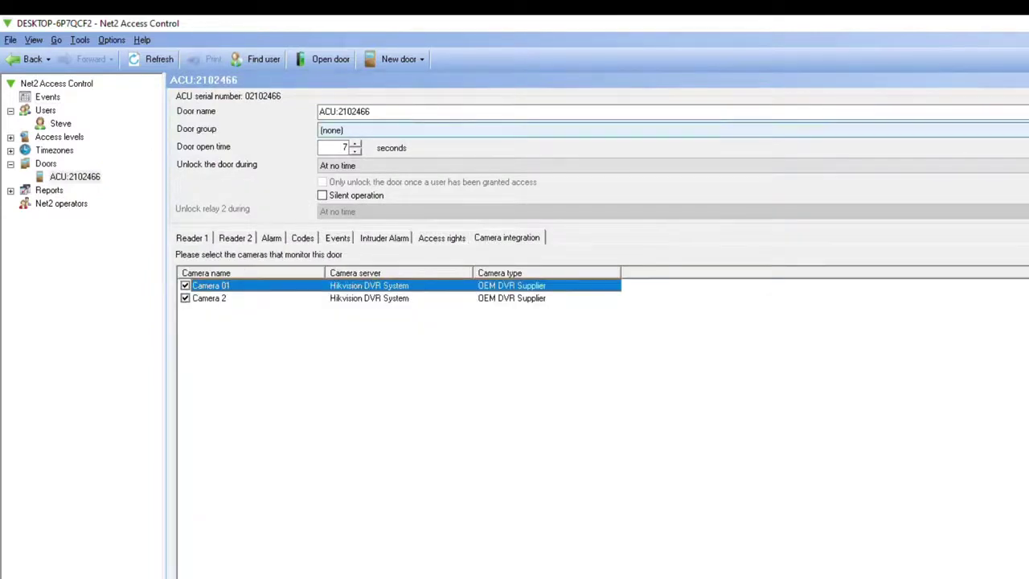
left_click(320, 112)
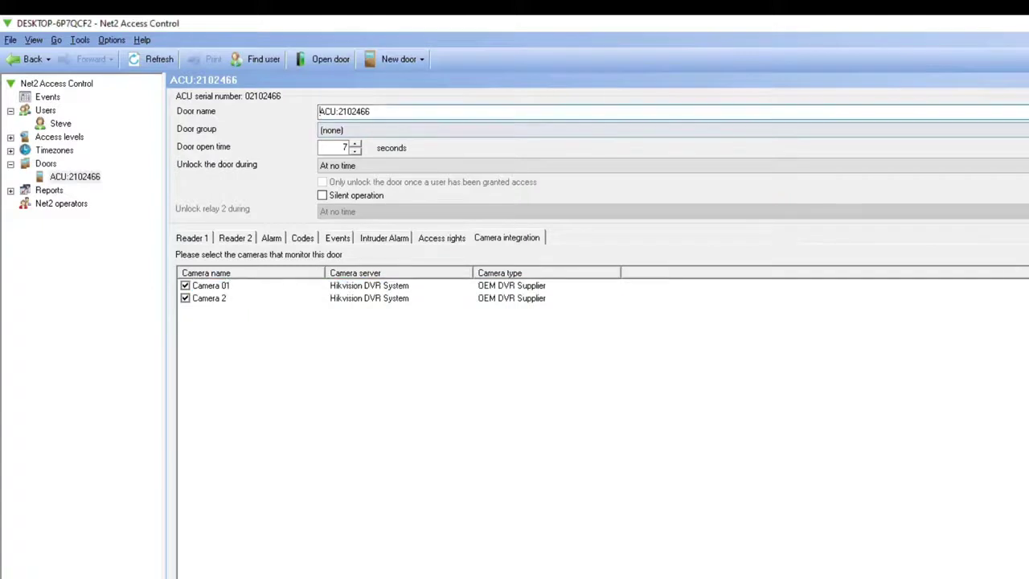
left_click(49, 98)
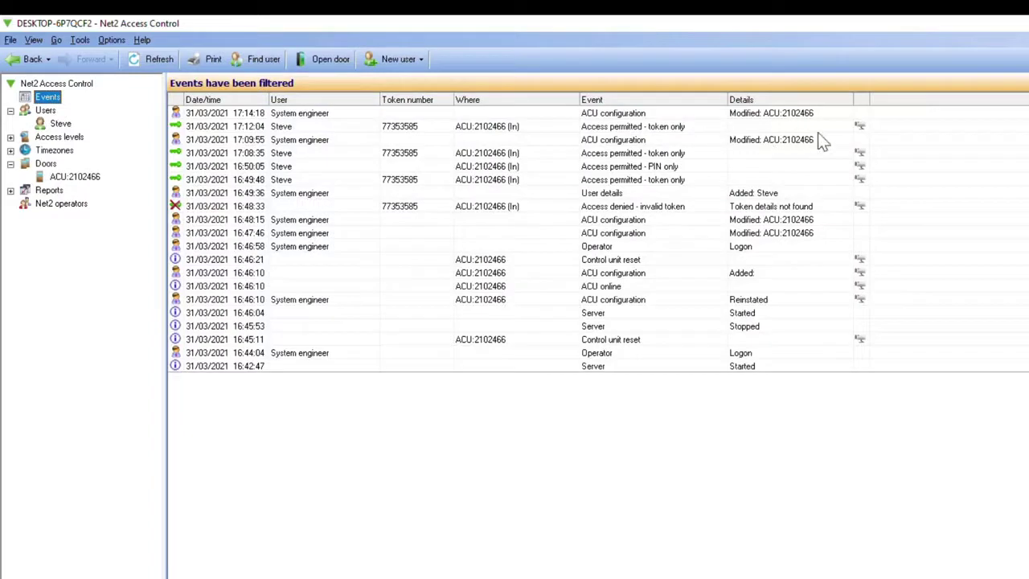
left_click(858, 125)
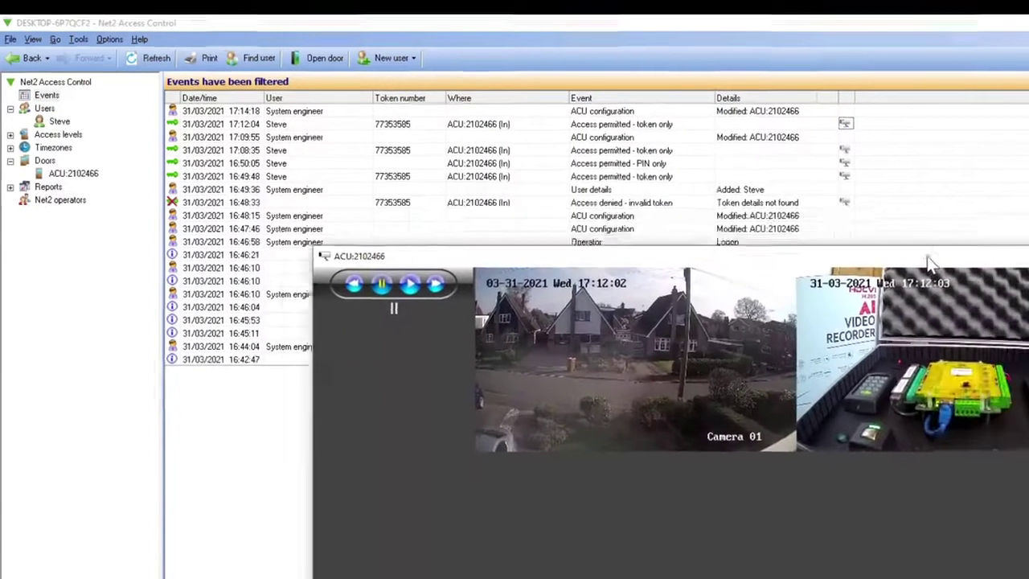
left_click_drag(928, 261, 896, 253)
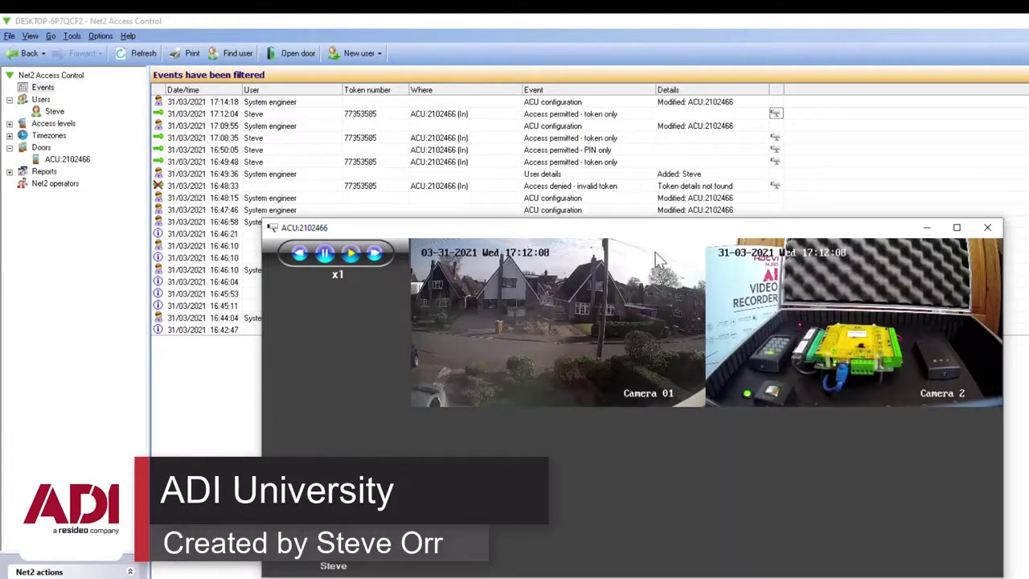
left_click(985, 227)
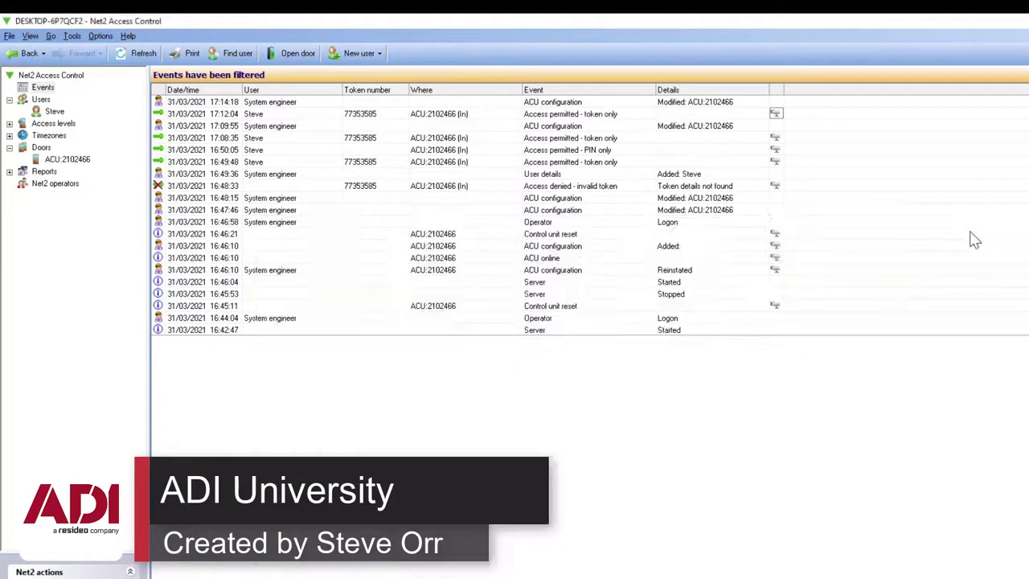